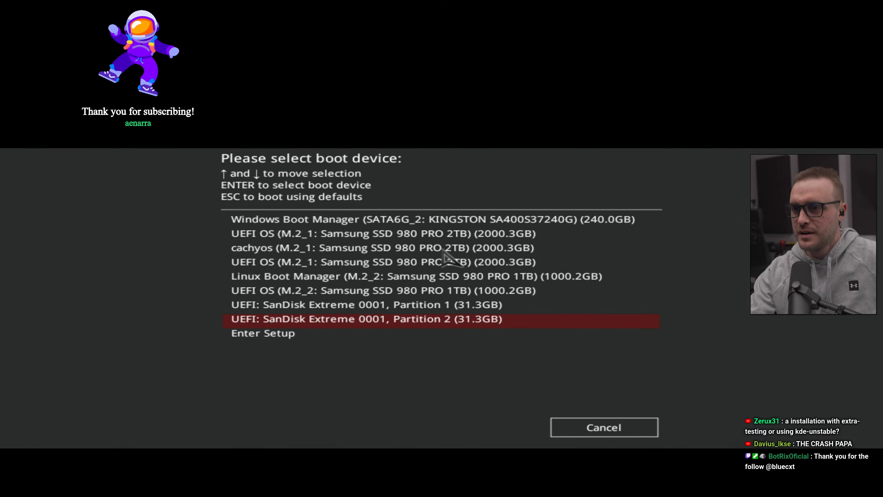
# Step: Boot from the SanDisk Extreme USB drive and review the ISO images listed in Ventoy
pyautogui.press('Return')
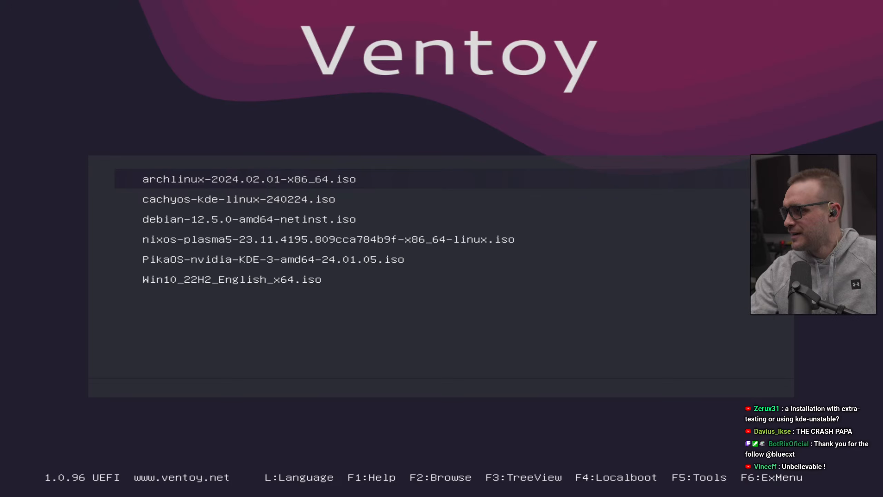
pyautogui.press('Down')
pyautogui.press('Down')
pyautogui.press('Down')
pyautogui.press('Up')
pyautogui.press('Up')
pyautogui.press('Up')
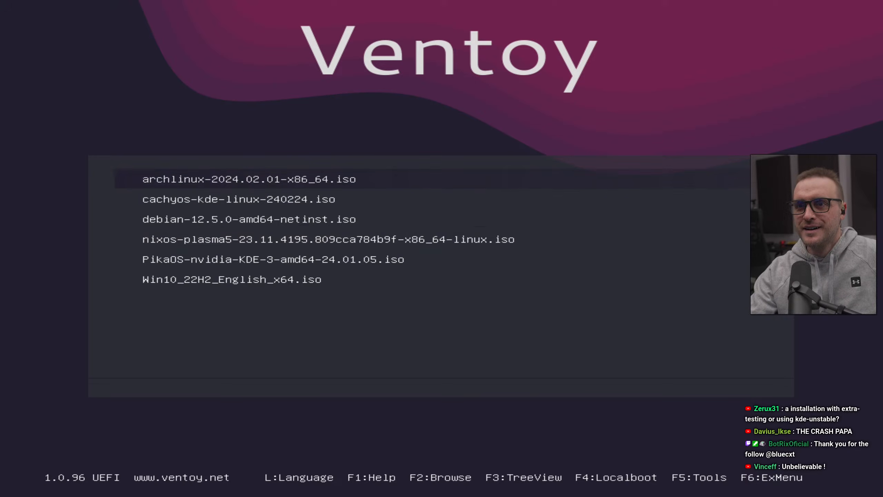
pyautogui.press('Down')
pyautogui.press('Down')
pyautogui.press('Down')
pyautogui.press('Down')
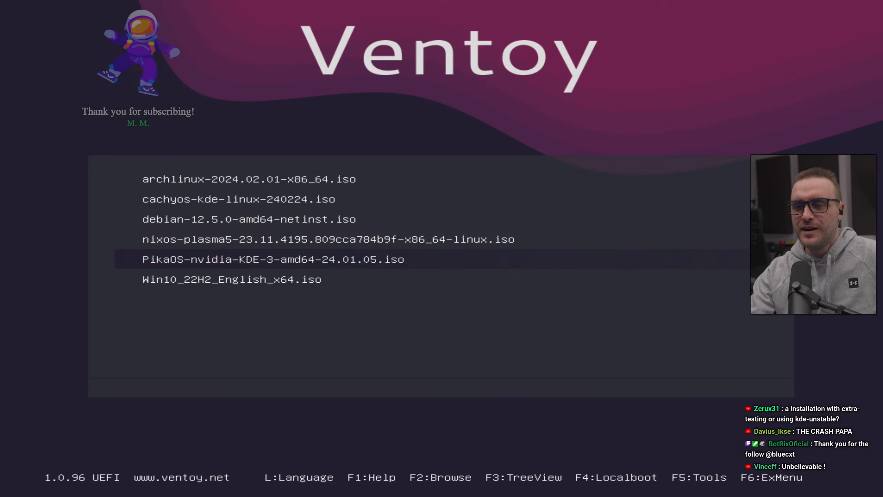
pyautogui.press('Up')
pyautogui.press('Up')
pyautogui.press('Up')
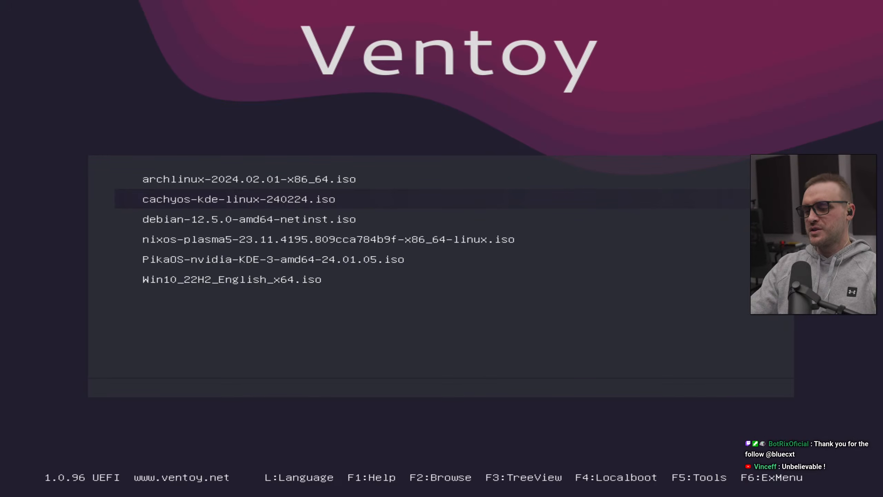
pyautogui.press('Up')
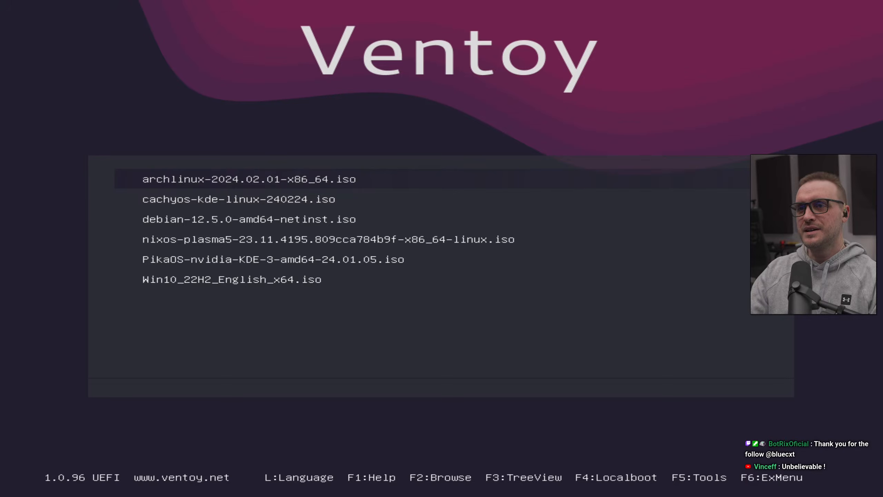
pyautogui.press('Down')
pyautogui.press('Up')
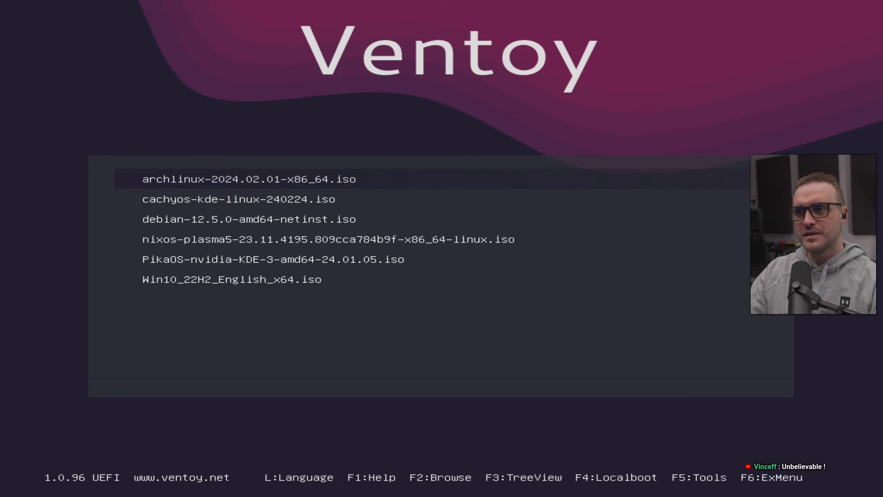
# Step: Launch archlinux-2024.02.01-x86_64.iso in normal mode and boot the Arch Linux install medium (x86_64, x64 UEFI) entry
pyautogui.press('Return')
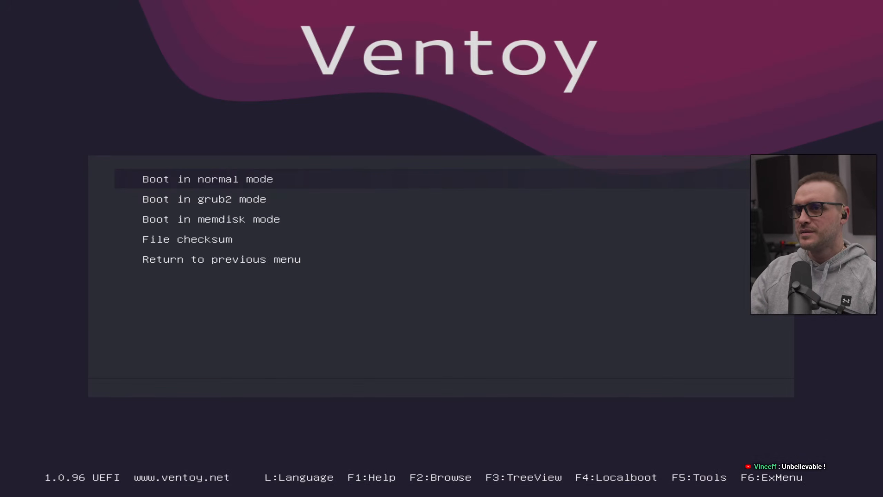
pyautogui.press('Return')
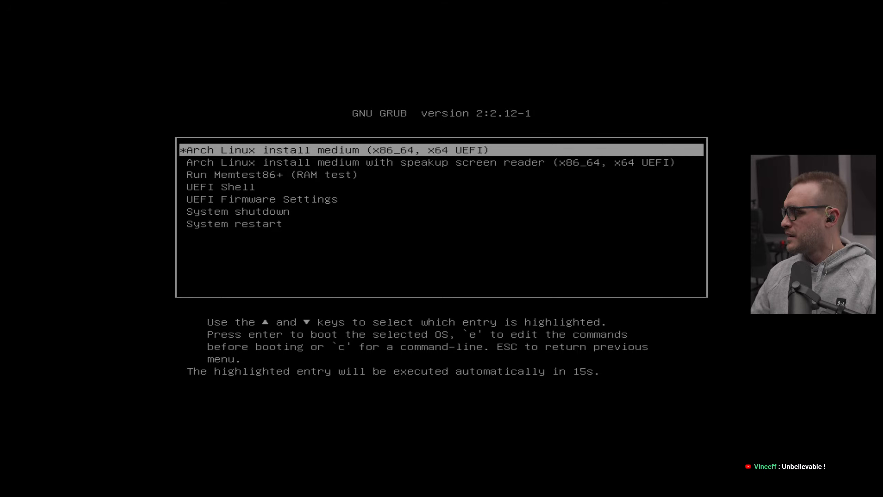
pyautogui.press('Down')
pyautogui.press('Up')
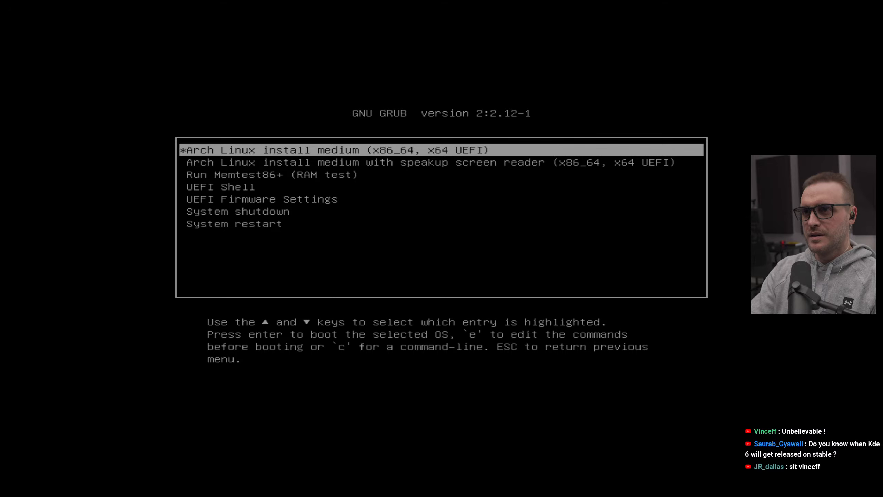
pyautogui.press('Return')
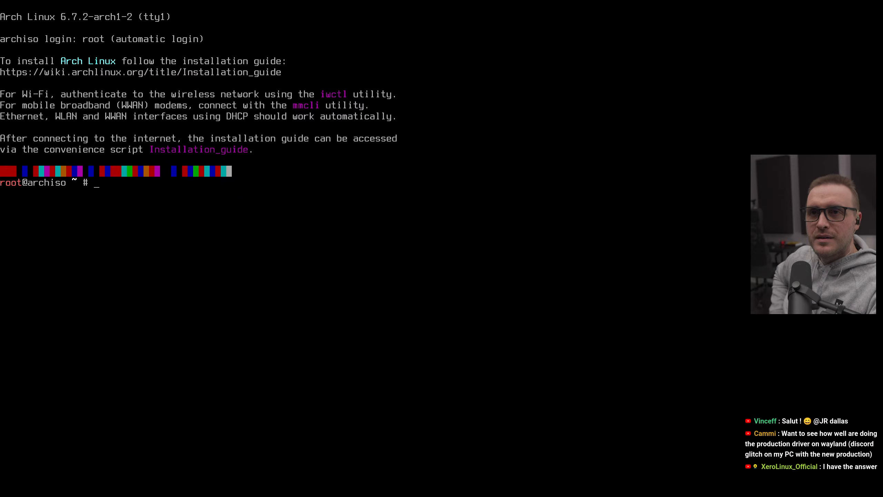
# Step: Open /etc/pacman.conf in nano with sudo
pyautogui.write('sud')
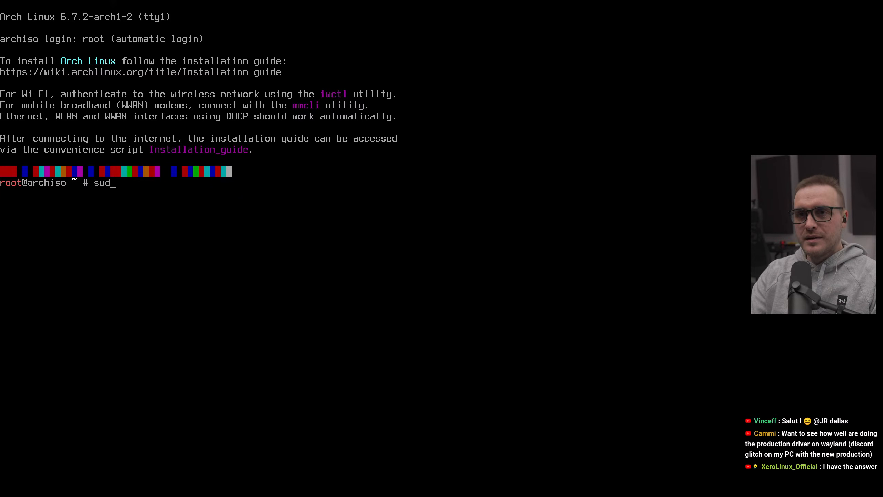
pyautogui.write('o nano /')
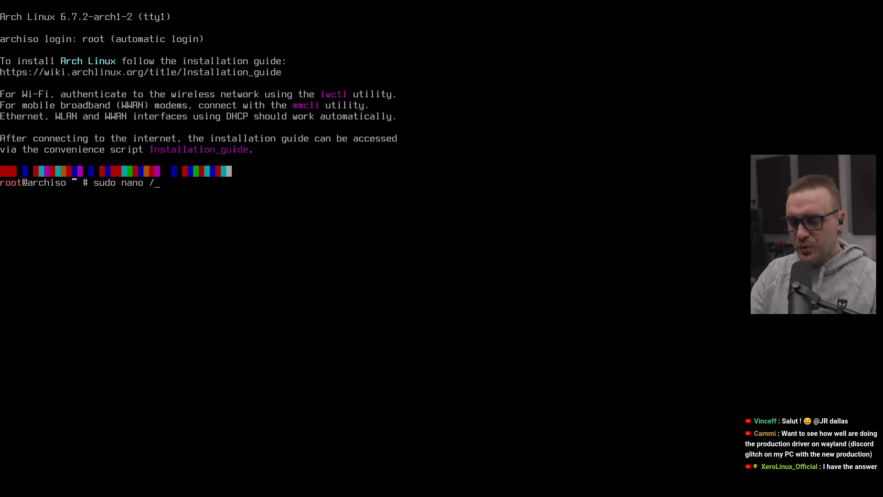
pyautogui.write('etc/pac')
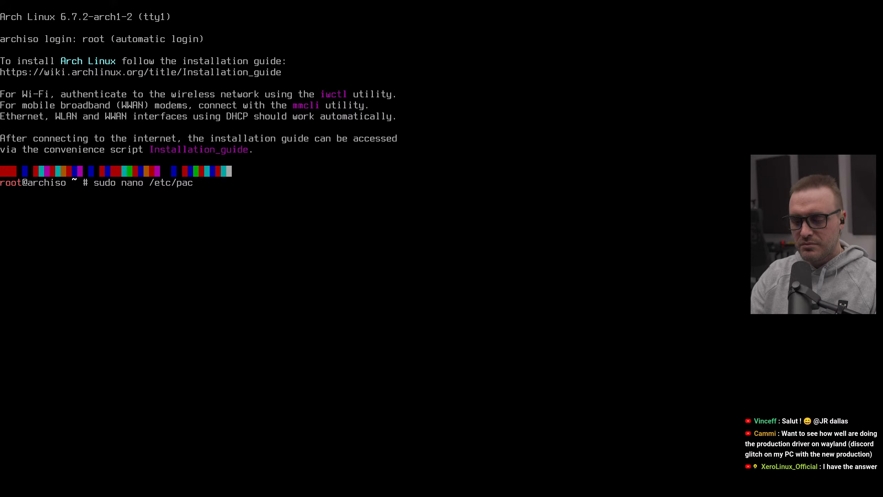
pyautogui.write('man.conf')
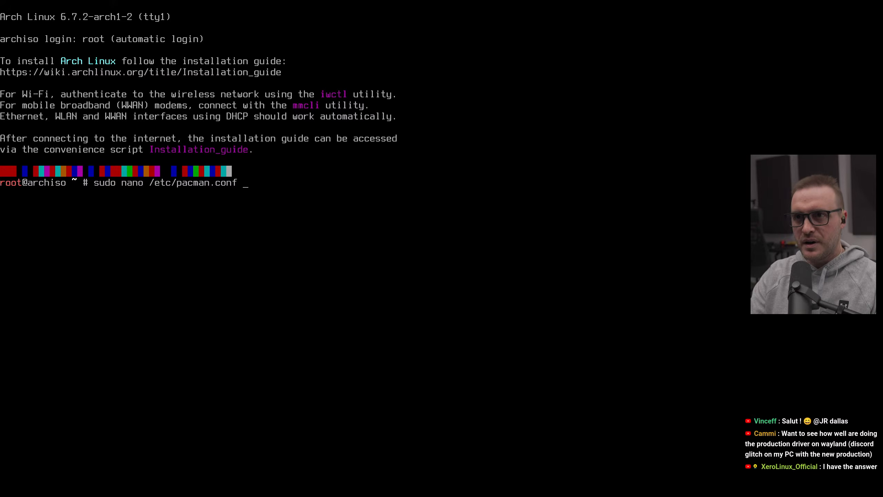
pyautogui.press('Return')
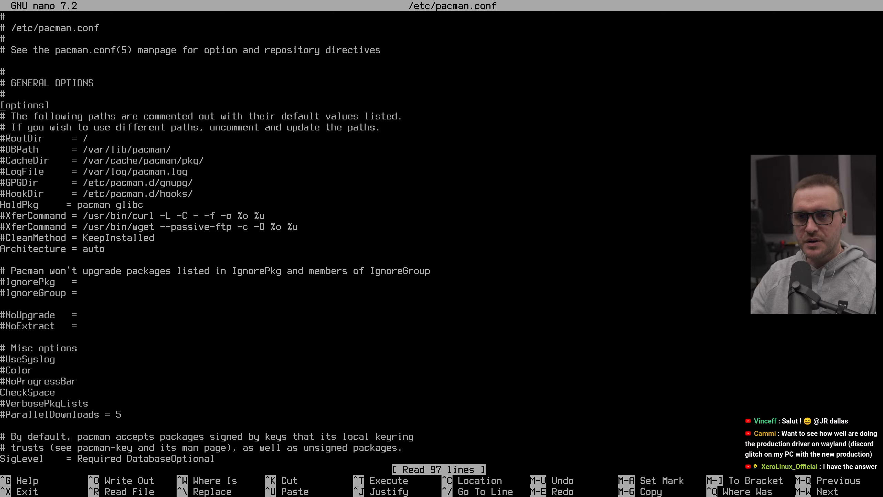
# Step: Uncomment the Color and ParallelDownloads = 5 lines in pacman.conf, then save the file and exit nano
pyautogui.press('Down')
pyautogui.press('Down')
pyautogui.press('Down')
pyautogui.press('Down')
pyautogui.press('Down')
pyautogui.press('Down')
pyautogui.press('Down')
pyautogui.press('Down')
pyautogui.press('Down')
pyautogui.press('Down')
pyautogui.press('Down')
pyautogui.press('Down')
pyautogui.press('Down')
pyautogui.press('Delete')
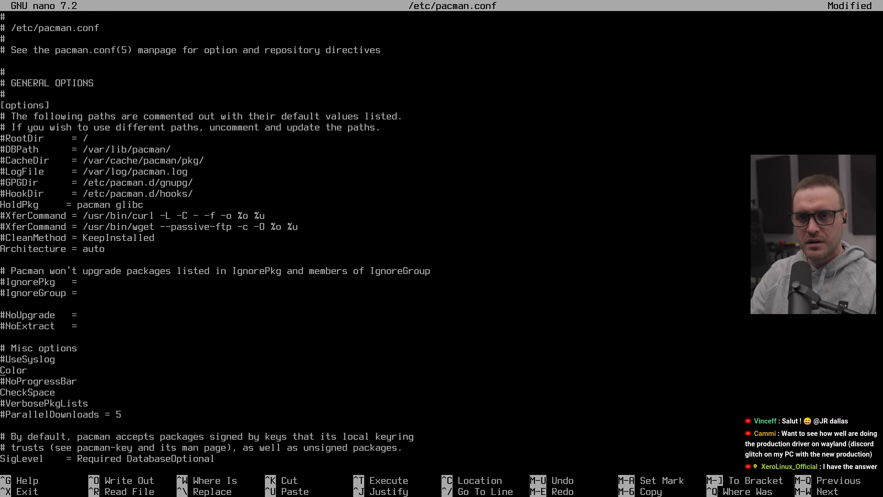
pyautogui.press('Down')
pyautogui.press('Down')
pyautogui.press('Delete')
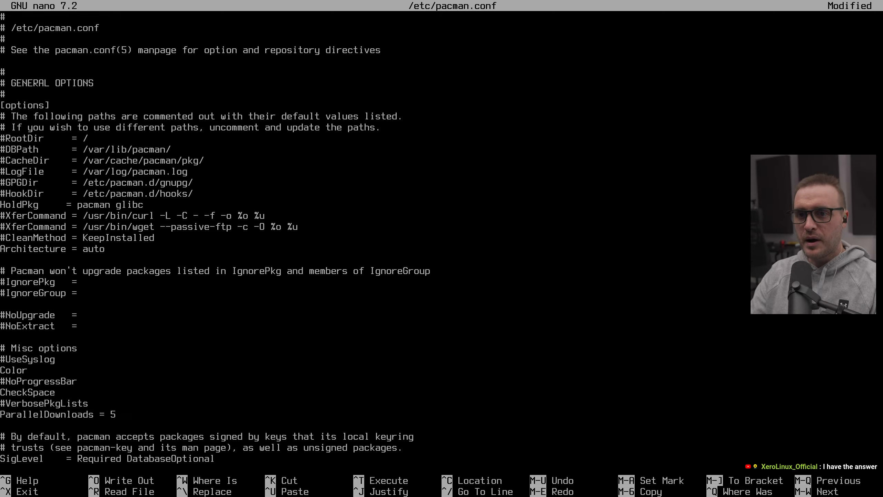
pyautogui.hotkey('ctrl', 'o')
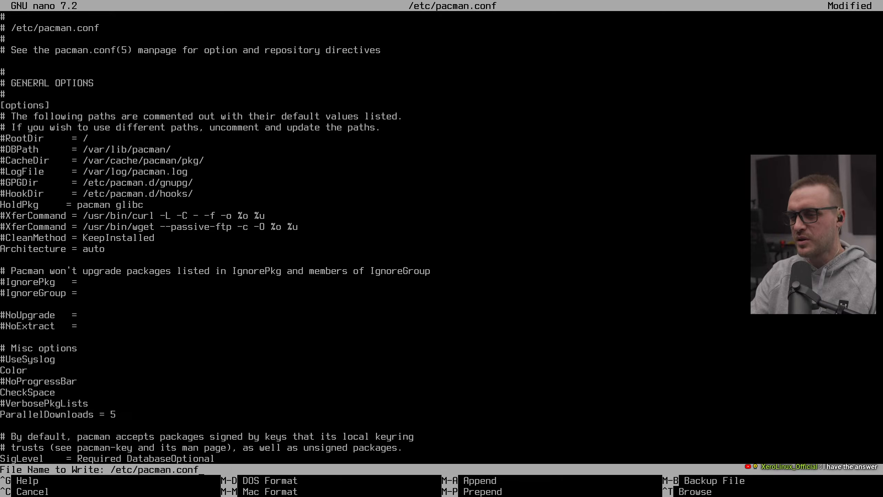
pyautogui.press('Return')
pyautogui.hotkey('ctrl', 'x')
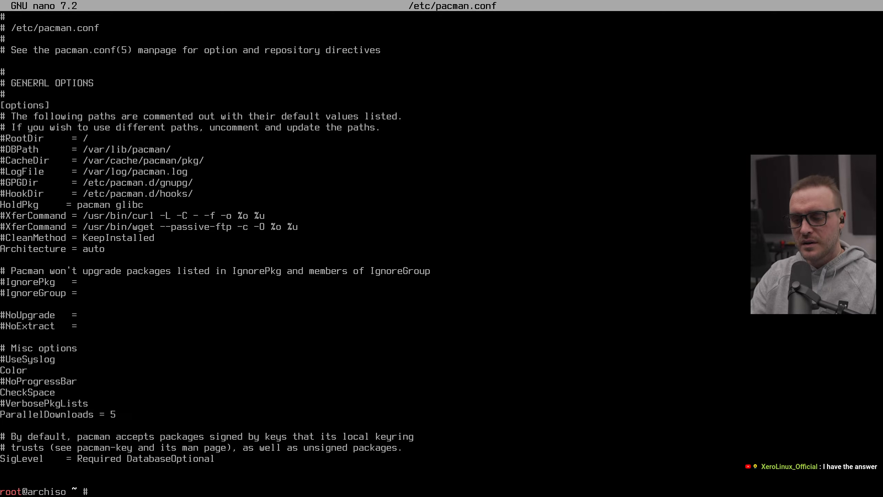
# Step: Clear the terminal and run archinstall
pyautogui.hotkey('ctrl', 'l')
pyautogui.write('archinst')
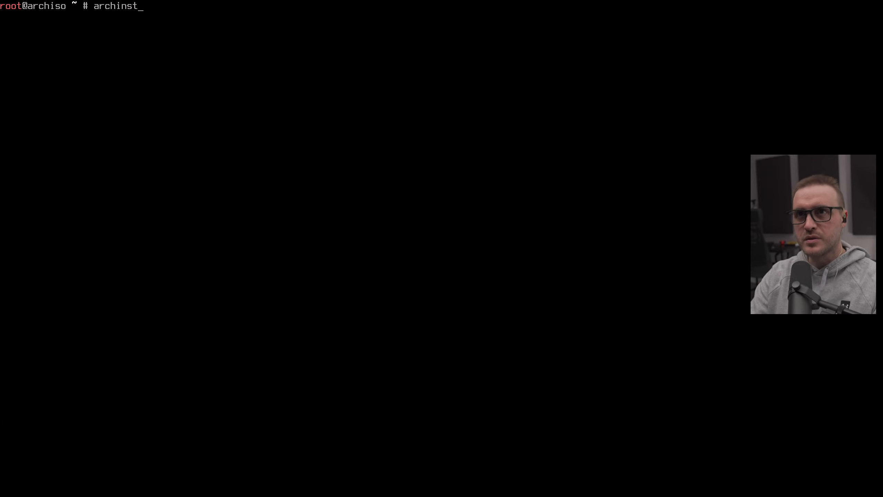
pyautogui.write('all')
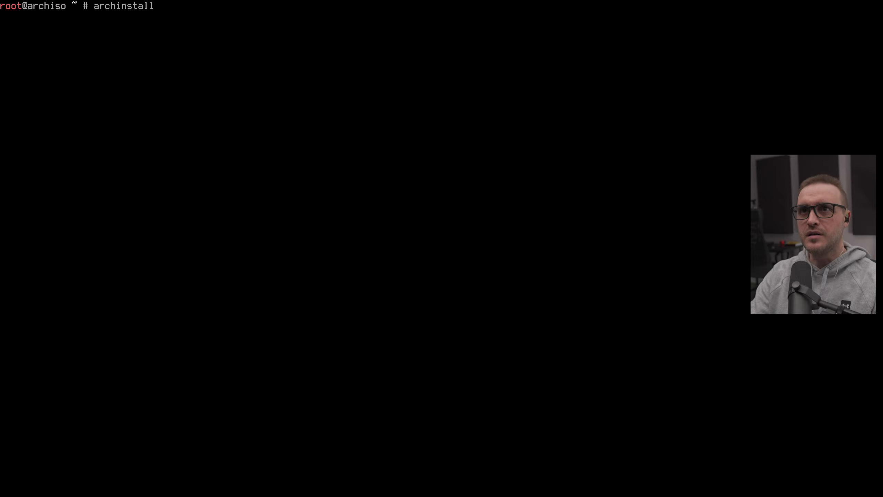
pyautogui.press('Return')
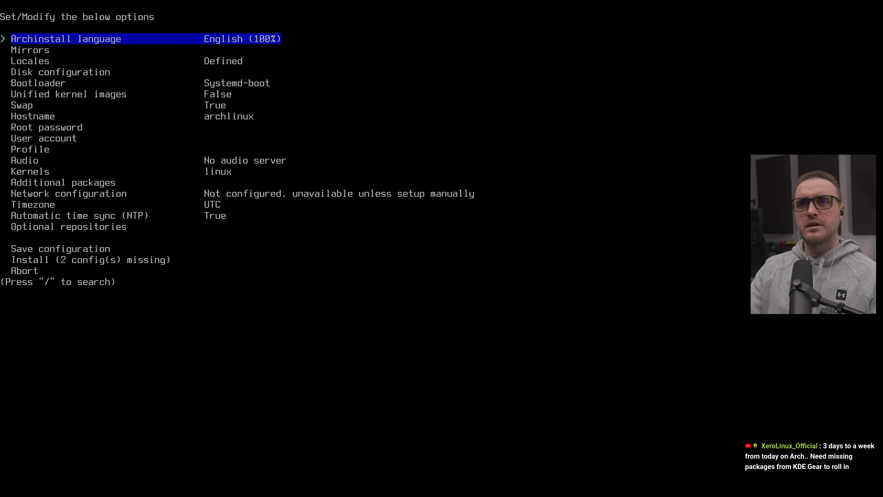
# Step: Set the mirror region to United States and return to the main archinstall menu
pyautogui.press('Down')
pyautogui.press('Up')
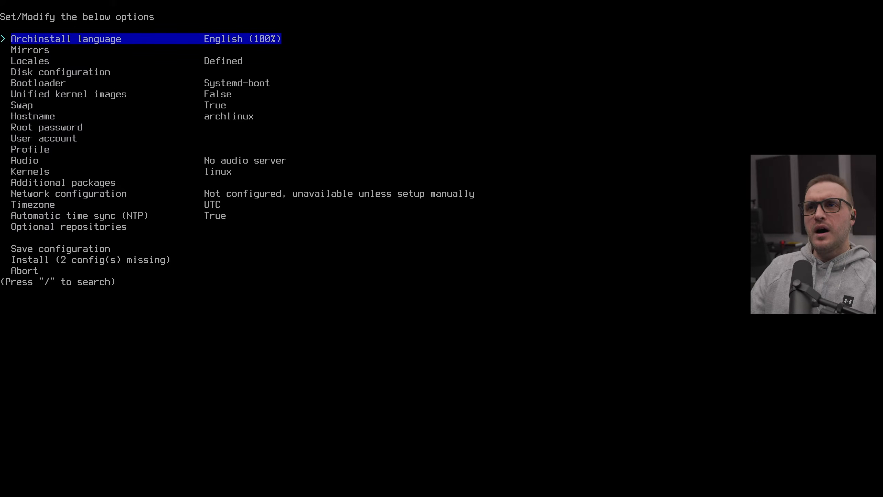
pyautogui.press('Down')
pyautogui.press('Return')
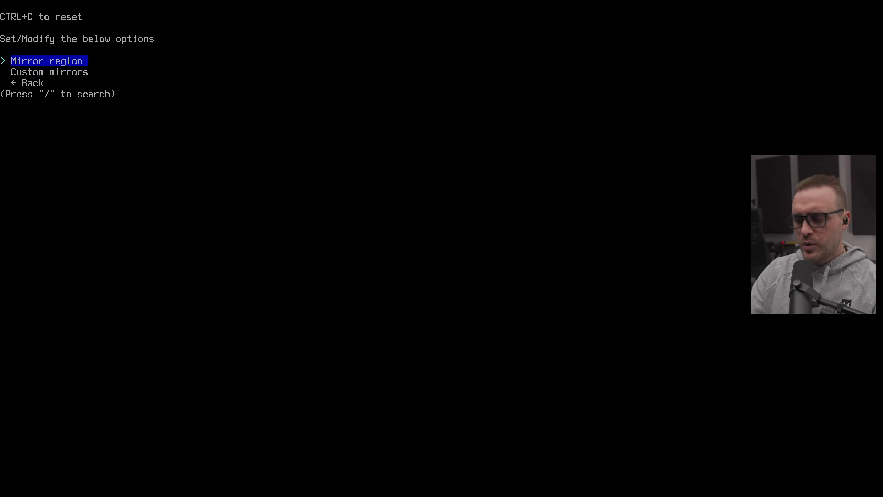
pyautogui.press('Return')
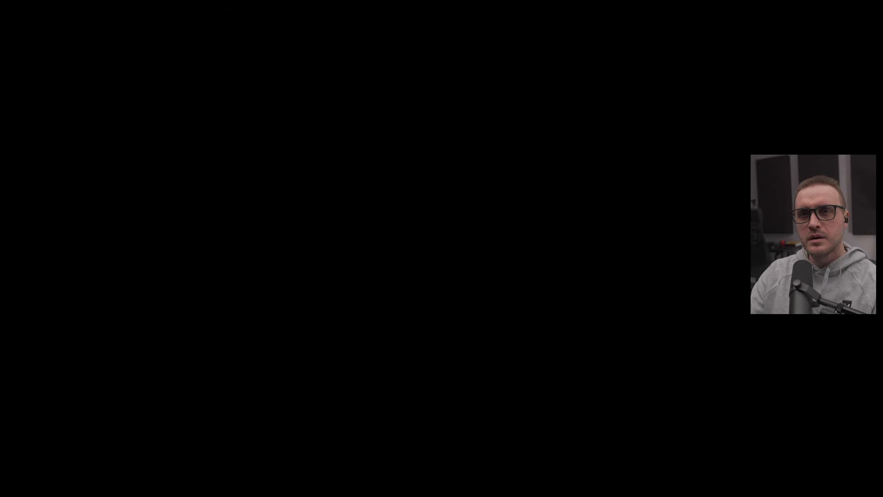
pyautogui.write('/uni')
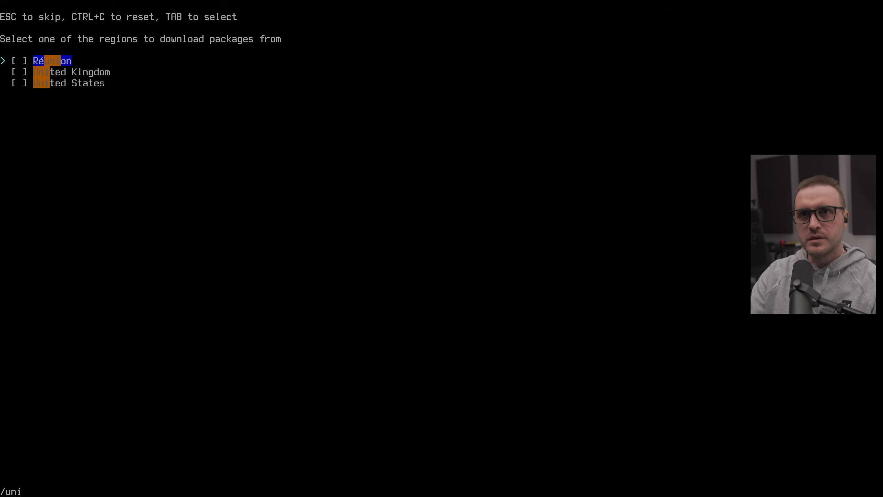
pyautogui.press('Down')
pyautogui.press('Down')
pyautogui.press('Tab')
pyautogui.press('Return')
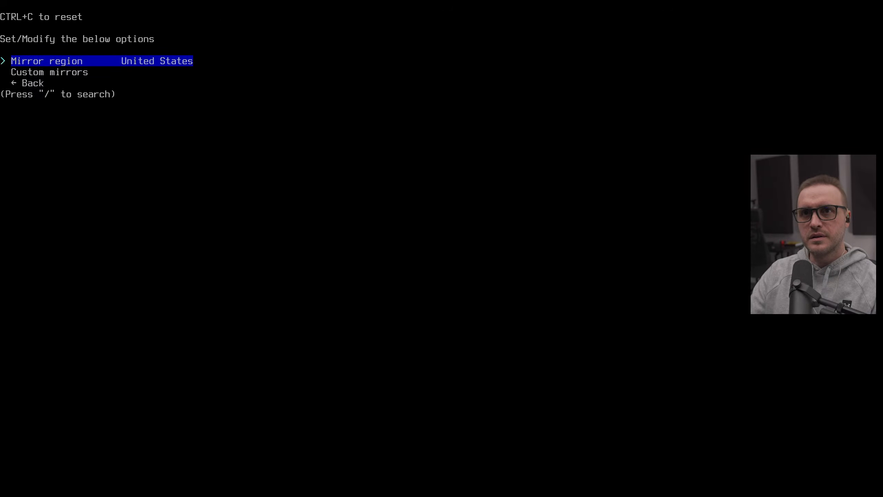
pyautogui.press('Down')
pyautogui.press('Down')
pyautogui.press('Return')
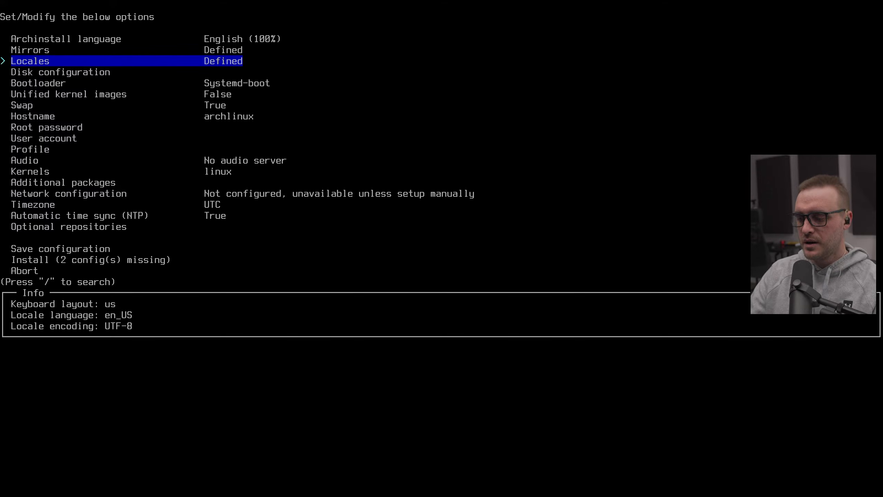
# Step: Open disk configuration, choose the best-effort default partition layout, and select the Samsung SSD 980 PRO 1TB drive
pyautogui.press('Down')
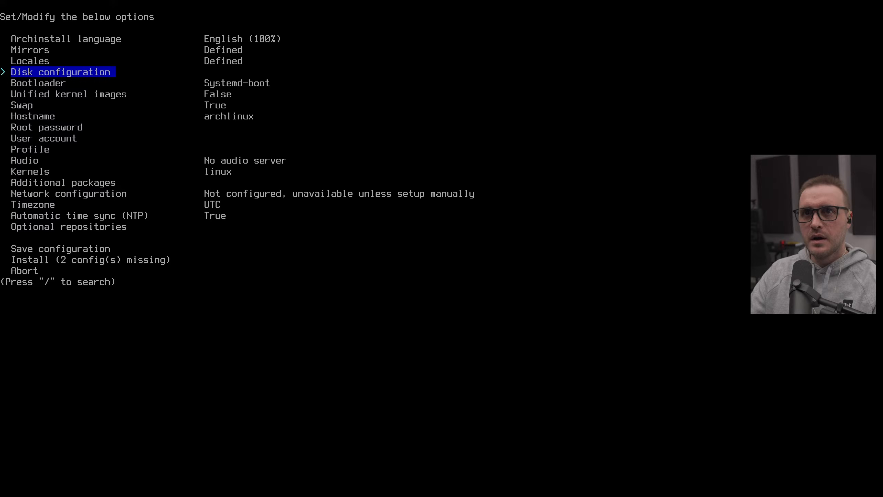
pyautogui.press('Return')
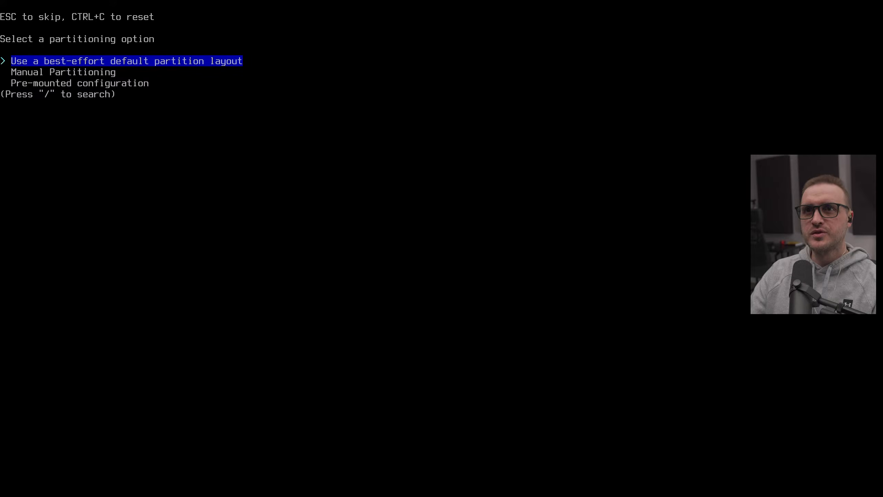
pyautogui.press('Return')
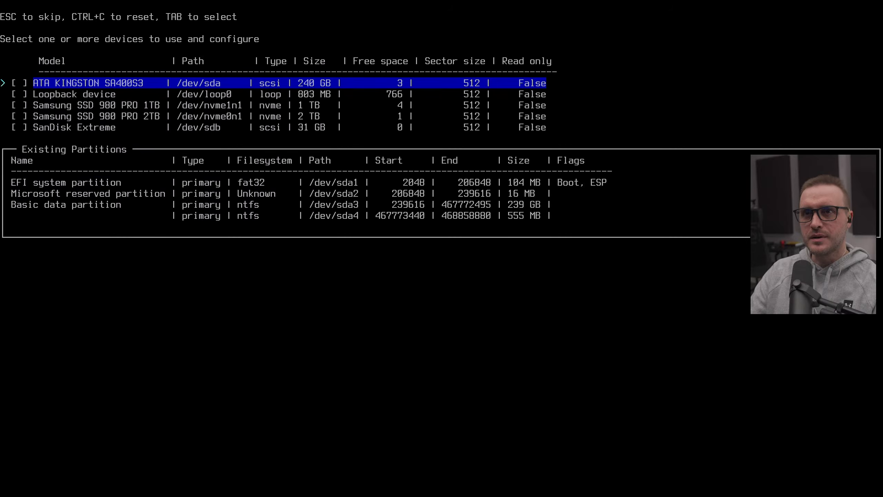
pyautogui.press('Down')
pyautogui.press('Down')
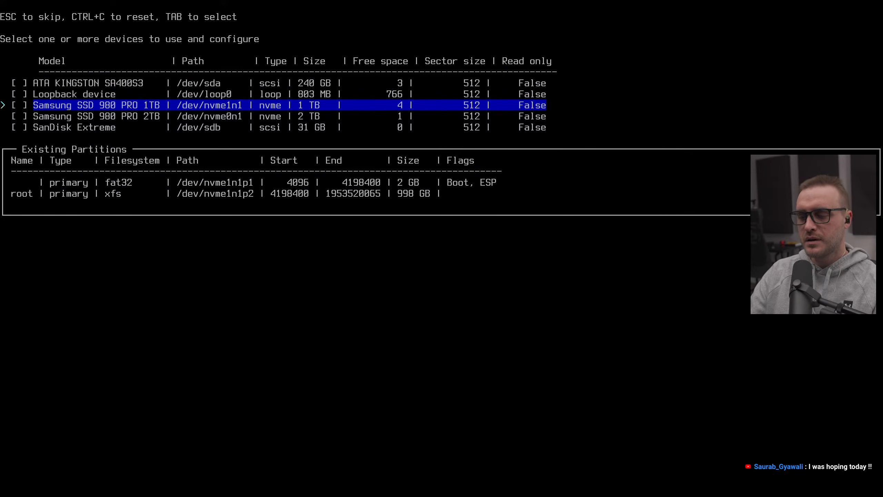
pyautogui.press('Return')
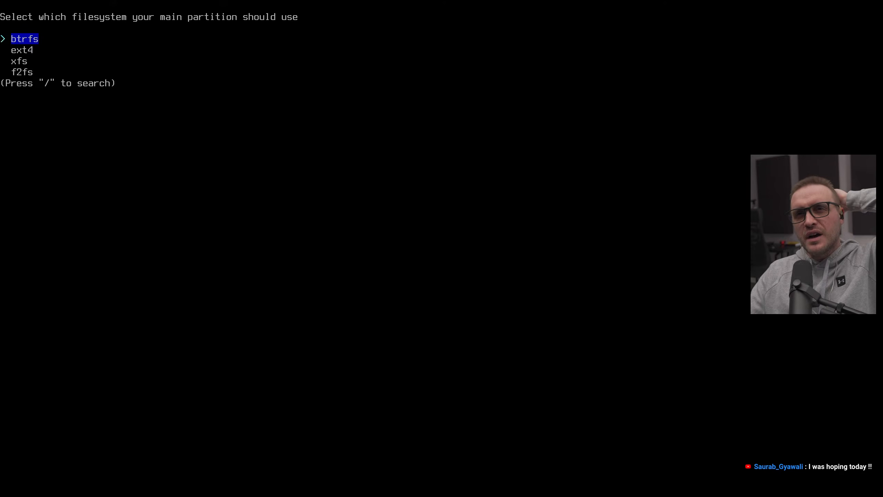
# Step: Choose btrfs as the main partition filesystem with default subvolumes and BTRFS compression enabled
pyautogui.press('Down')
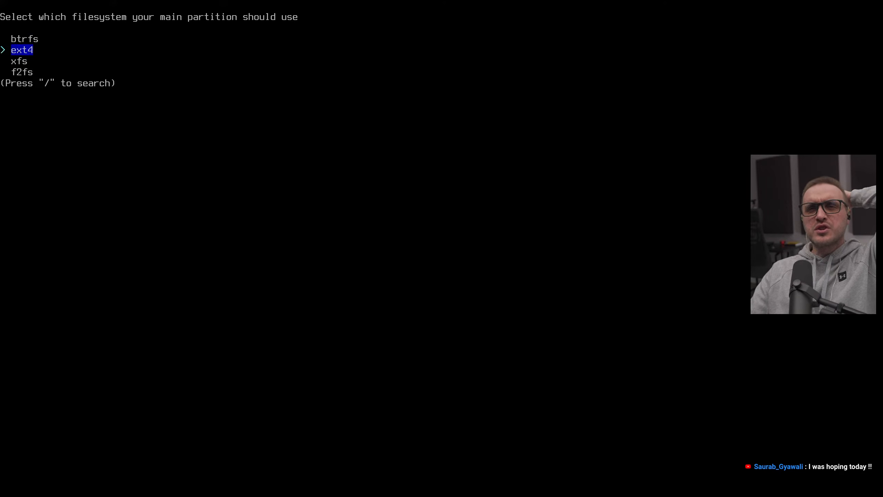
pyautogui.press('Up')
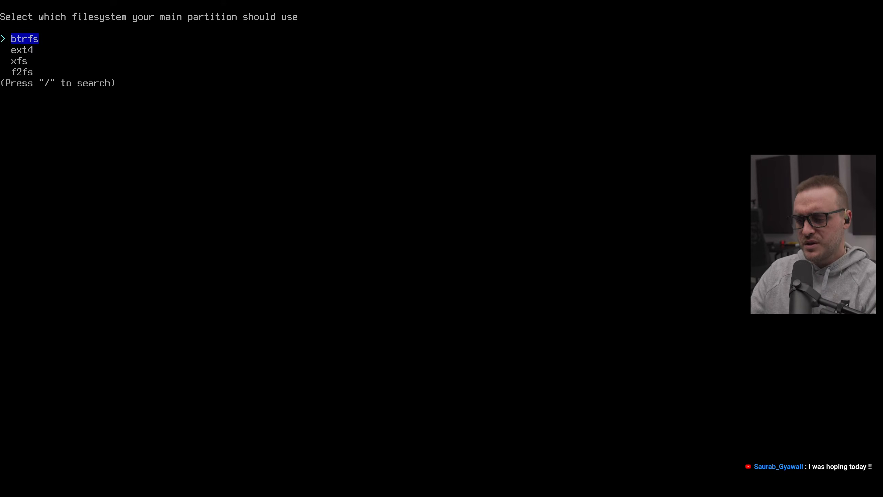
pyautogui.press('Return')
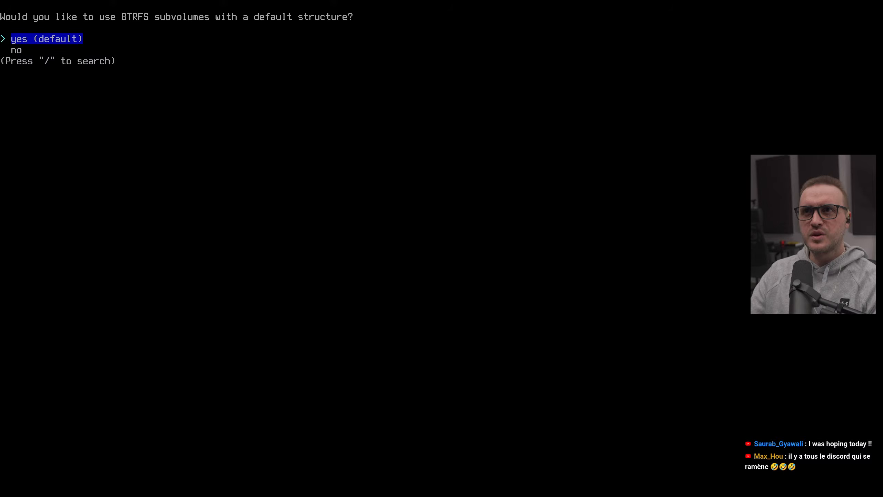
pyautogui.press('Return')
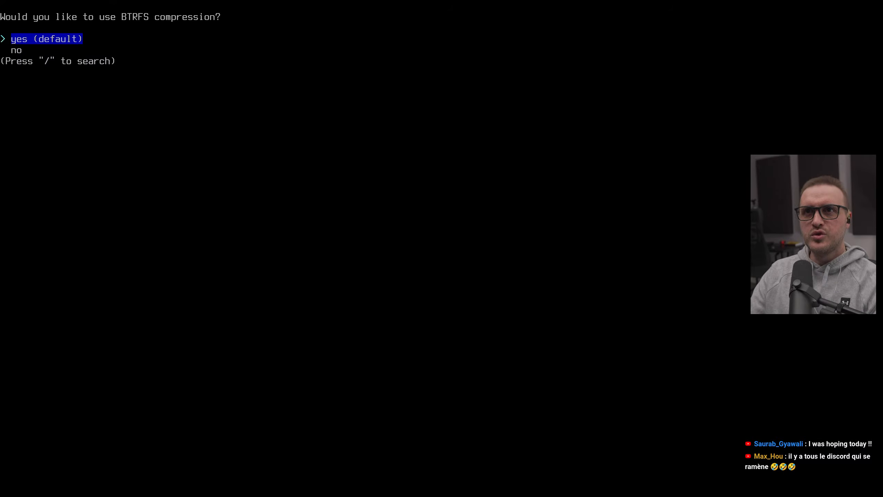
pyautogui.press('Return')
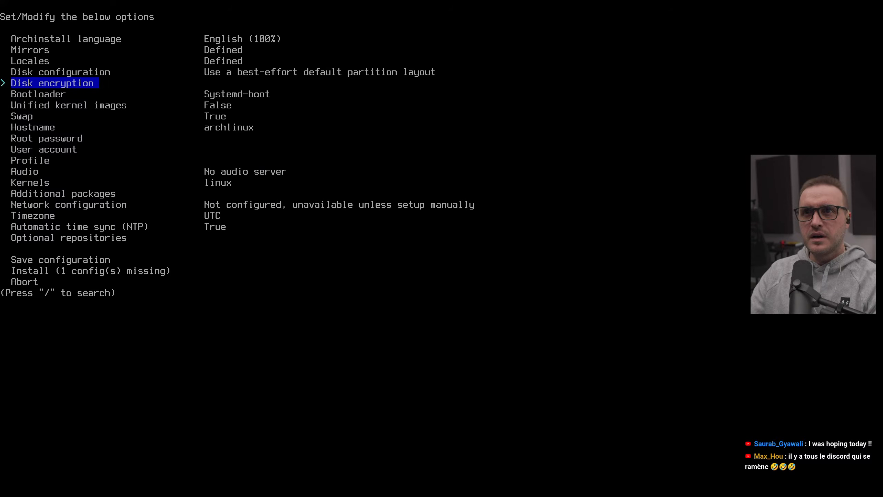
# Step: Change the bootloader from Systemd-boot to Grub
pyautogui.press('Down')
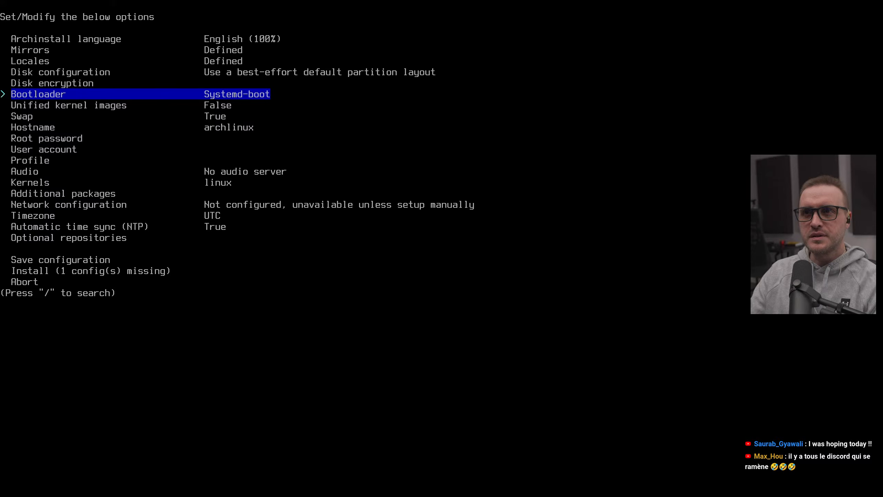
pyautogui.press('Return')
pyautogui.press('Down')
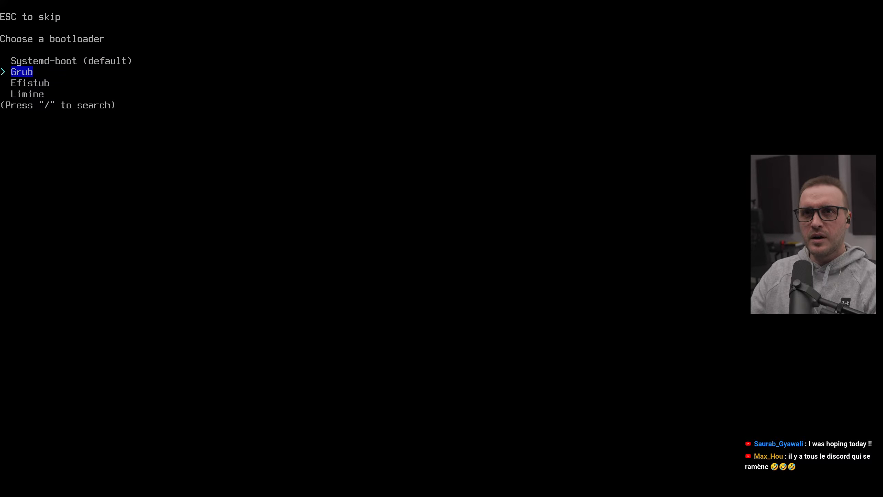
pyautogui.press('Return')
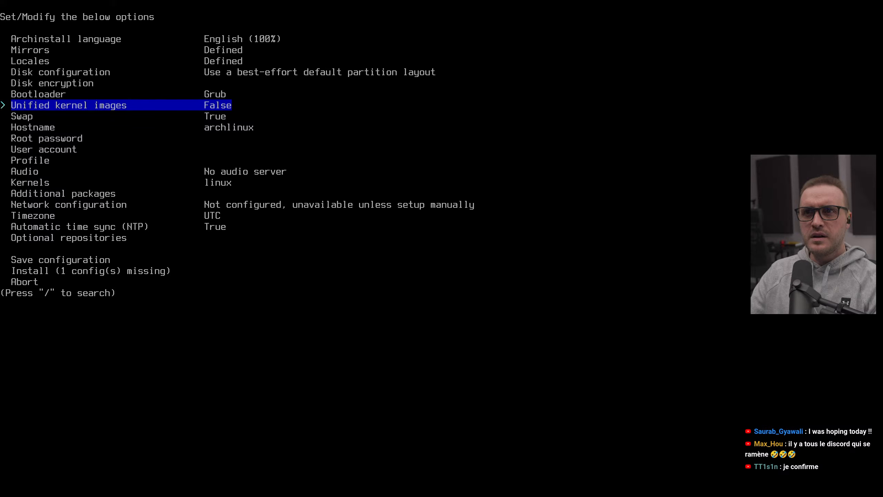
# Step: Set the installation hostname to ArchPlasma6
pyautogui.press('Down')
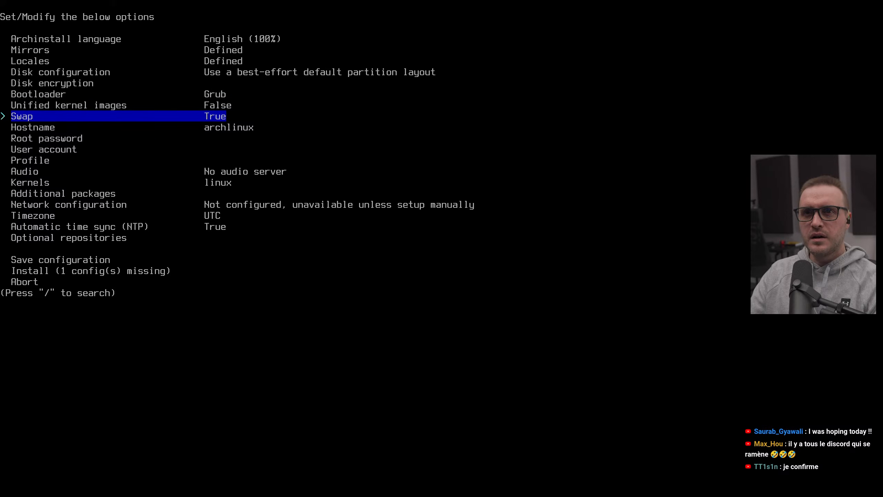
pyautogui.press('Down')
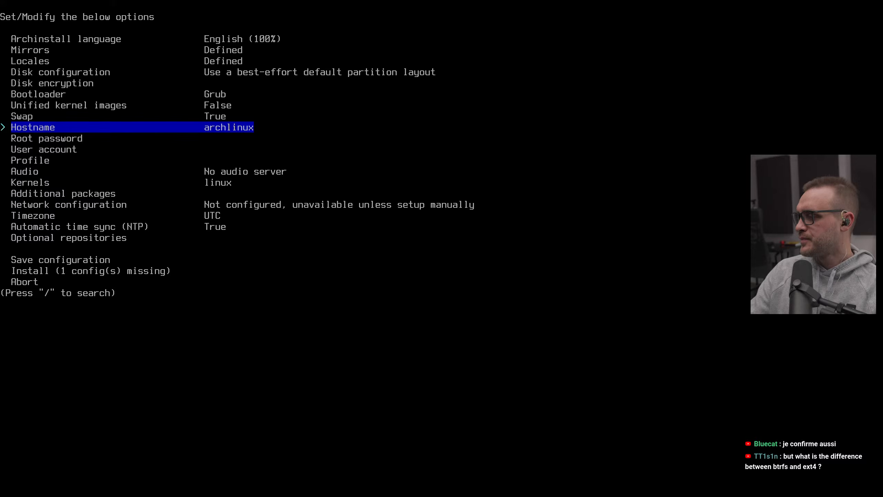
pyautogui.press('Return')
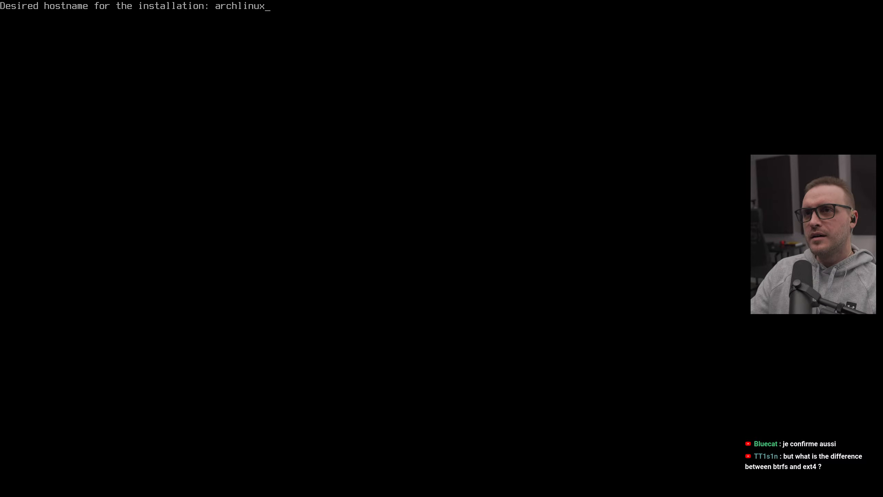
pyautogui.press('BackSpace')
pyautogui.press('BackSpace')
pyautogui.press('BackSpace')
pyautogui.press('BackSpace')
pyautogui.press('BackSpace')
pyautogui.press('BackSpace')
pyautogui.press('BackSpace')
pyautogui.press('BackSpace')
pyautogui.press('BackSpace')
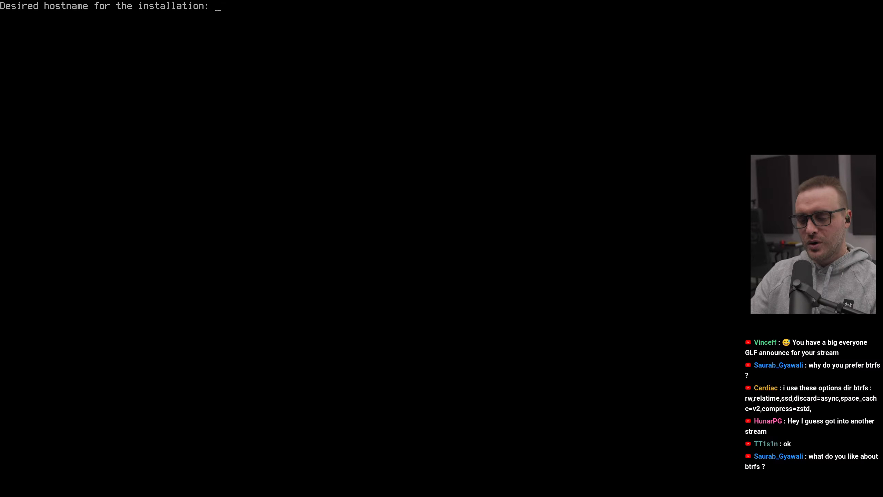
pyautogui.write('Arch')
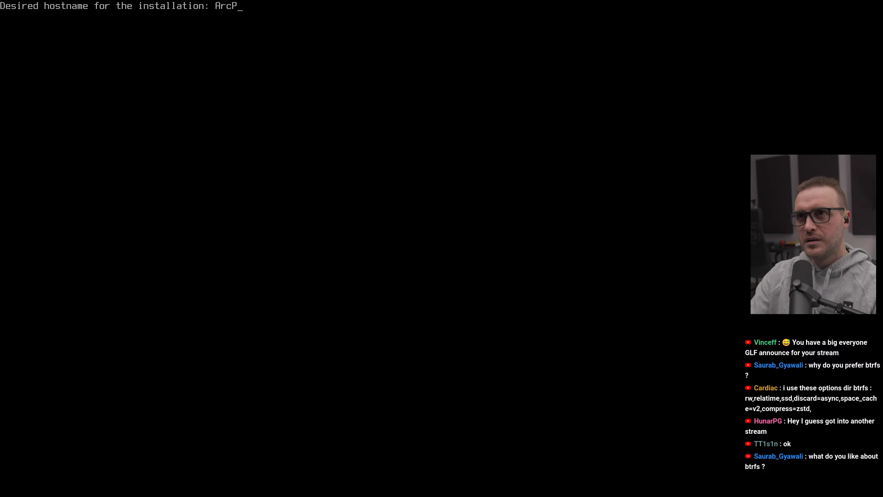
pyautogui.press('BackSpace')
pyautogui.write('hPlasm')
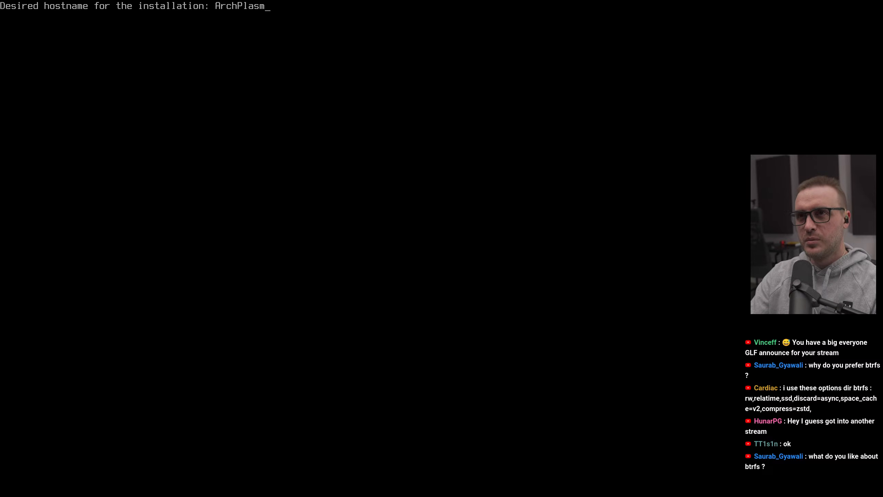
pyautogui.write('a6')
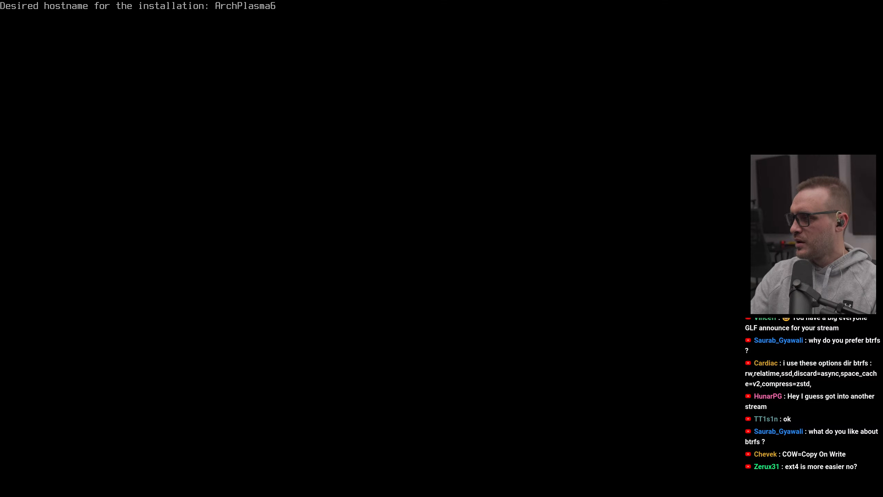
pyautogui.press('Return')
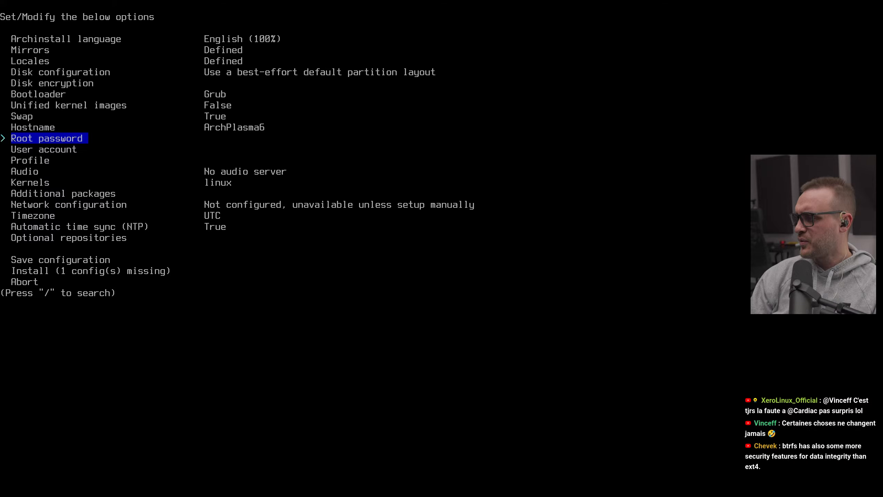
# Step: Add a user account with a username and password, grant it sudo rights, and confirm the user list
pyautogui.press('Down')
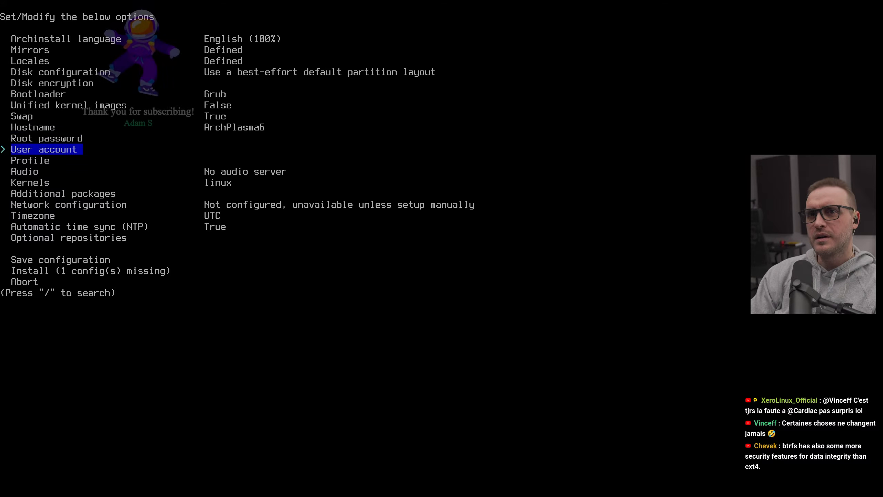
pyautogui.press('Return')
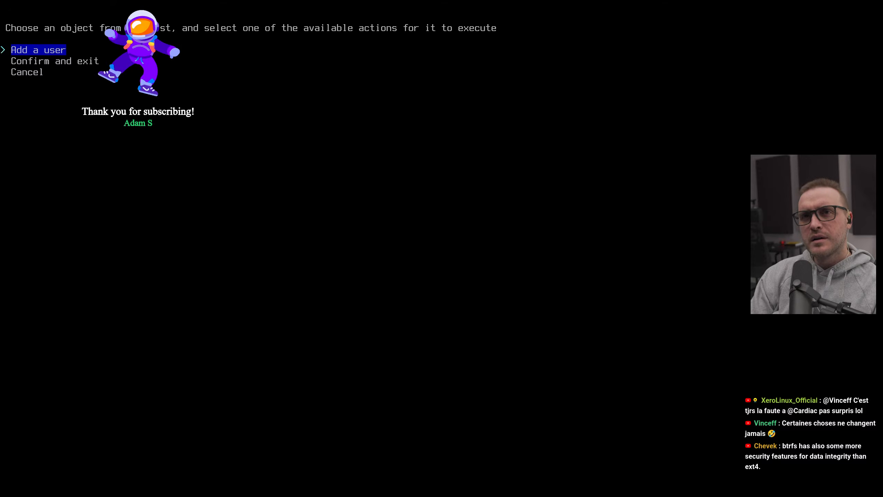
pyautogui.press('Down')
pyautogui.press('Up')
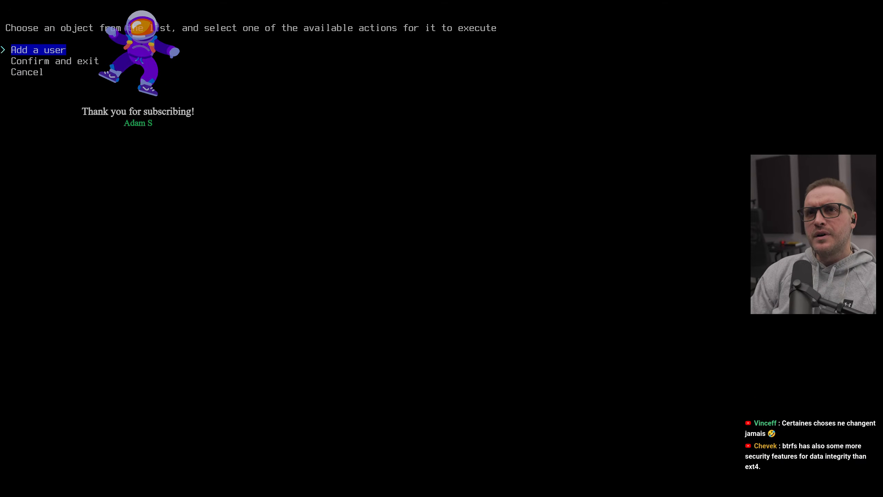
pyautogui.press('Return')
pyautogui.write('a1rm4x')
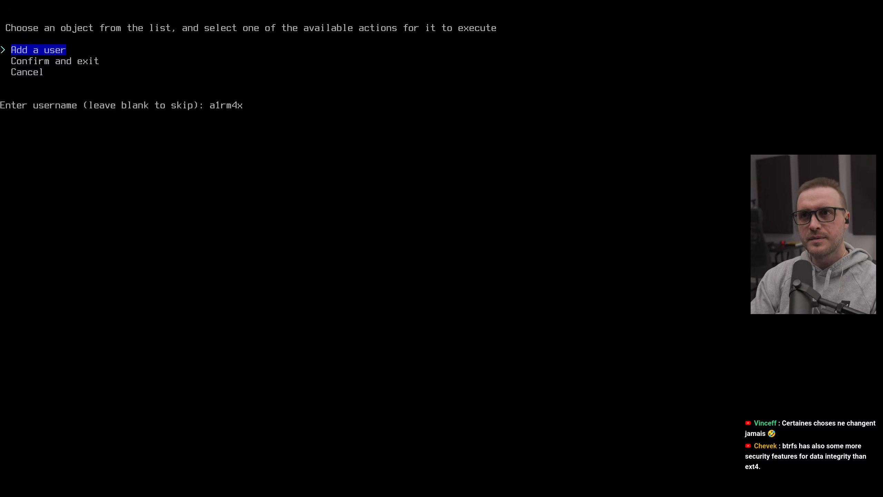
pyautogui.press('Return')
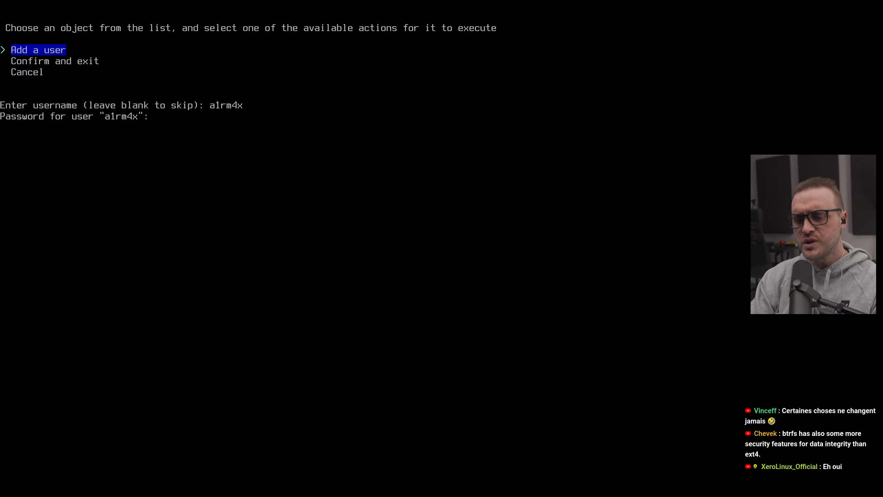
pyautogui.press('Return')
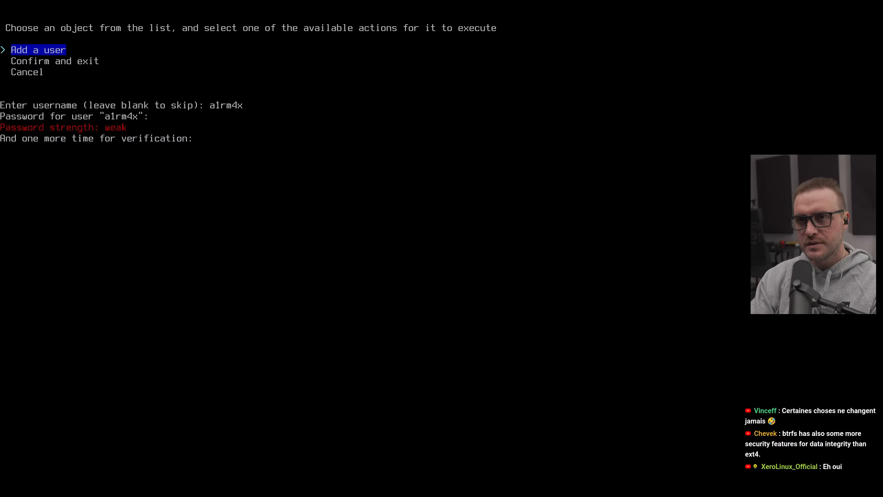
pyautogui.press('Return')
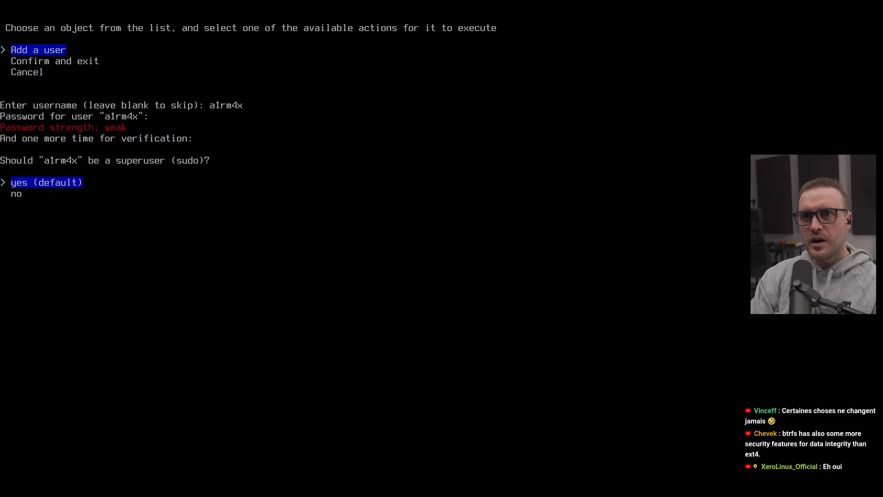
pyautogui.press('Return')
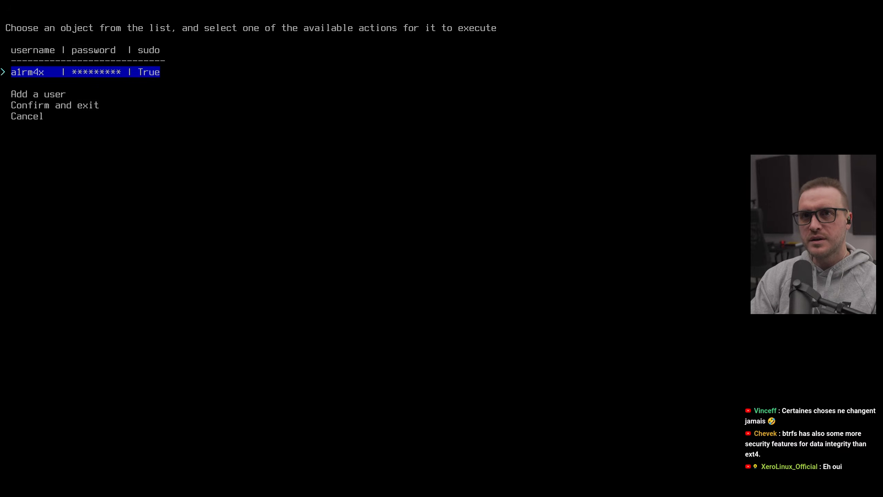
pyautogui.press('Down')
pyautogui.press('Down')
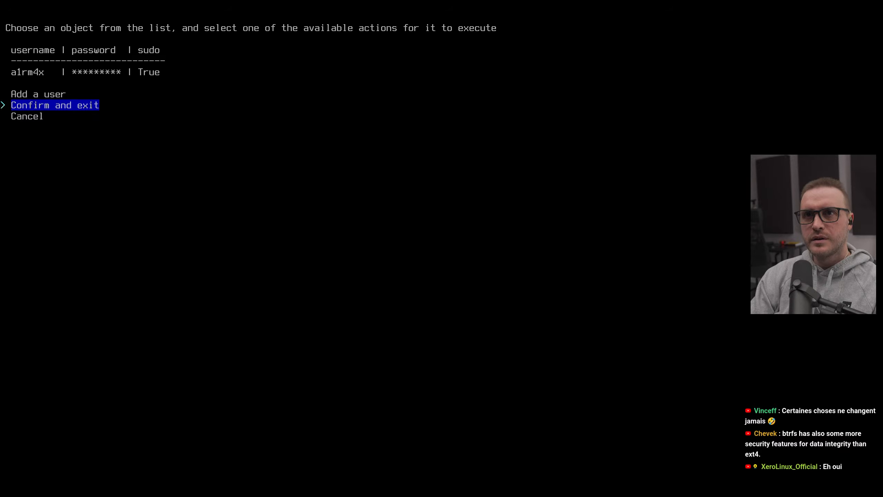
pyautogui.press('Return')
# Step: Open the profile settings, choose the Desktop type, and select KDE as the desktop environment
pyautogui.press('Return')
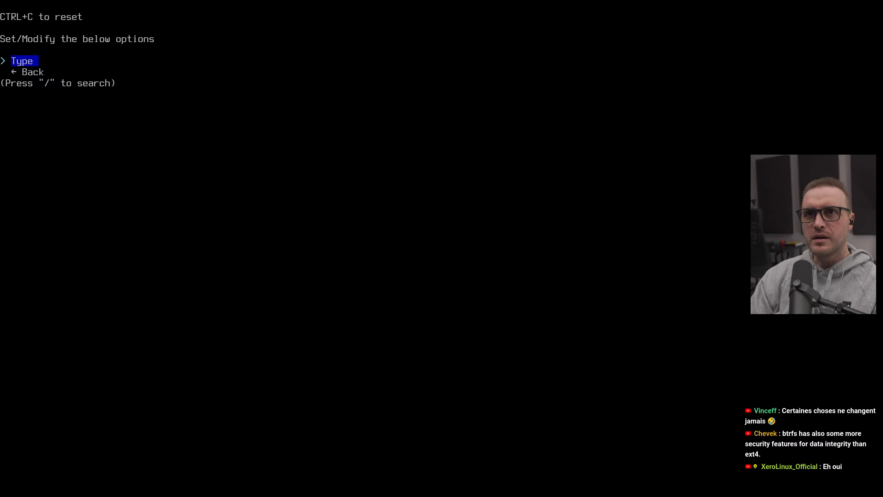
pyautogui.press('Return')
pyautogui.press('Return')
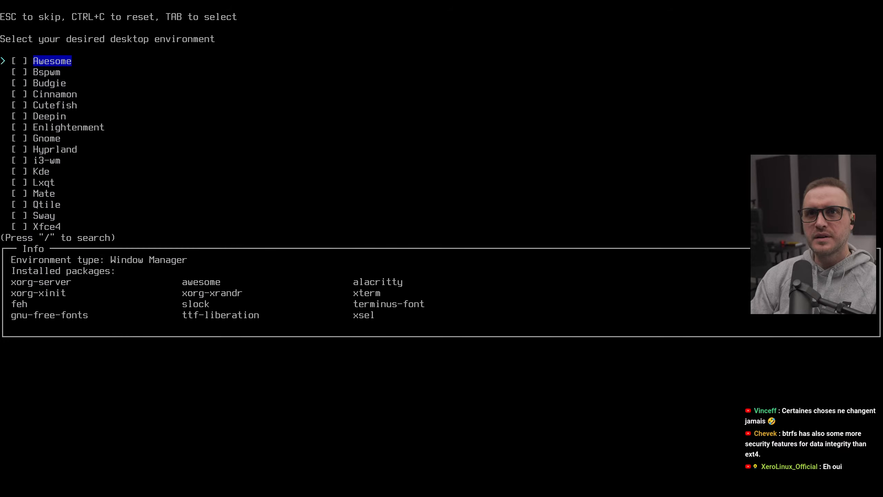
pyautogui.press('Down')
pyautogui.press('Down')
pyautogui.press('Down')
pyautogui.press('Down')
pyautogui.press('Down')
pyautogui.press('Down')
pyautogui.press('Down')
pyautogui.press('Down')
pyautogui.press('Down')
pyautogui.press('Down')
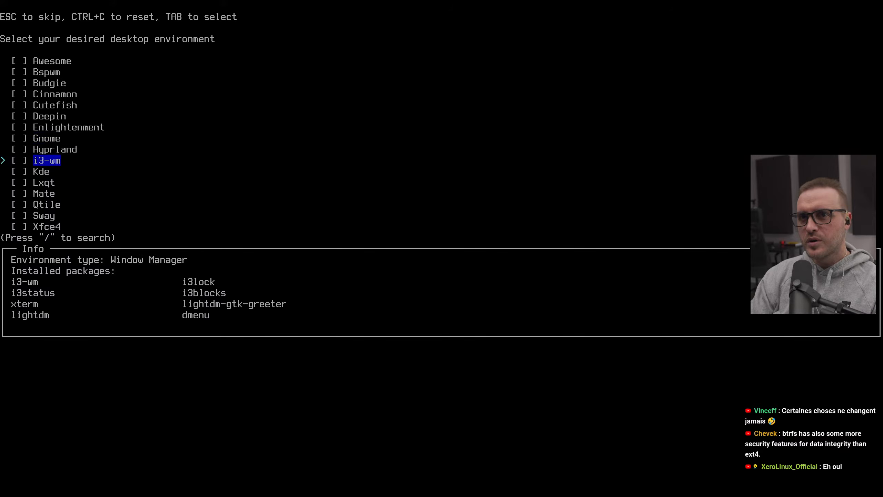
pyautogui.press('Return')
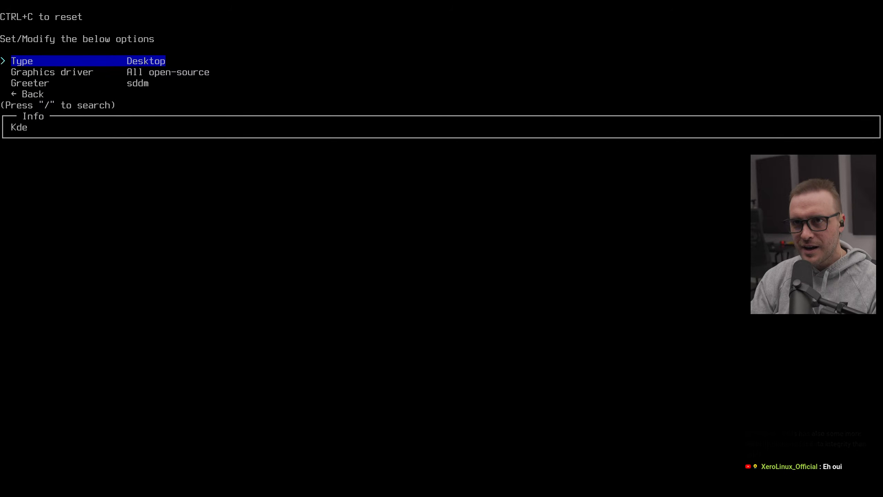
# Step: Set the profile's graphics driver to Nvidia (proprietary) and return to the main installer menu
pyautogui.press('Down')
pyautogui.press('Return')
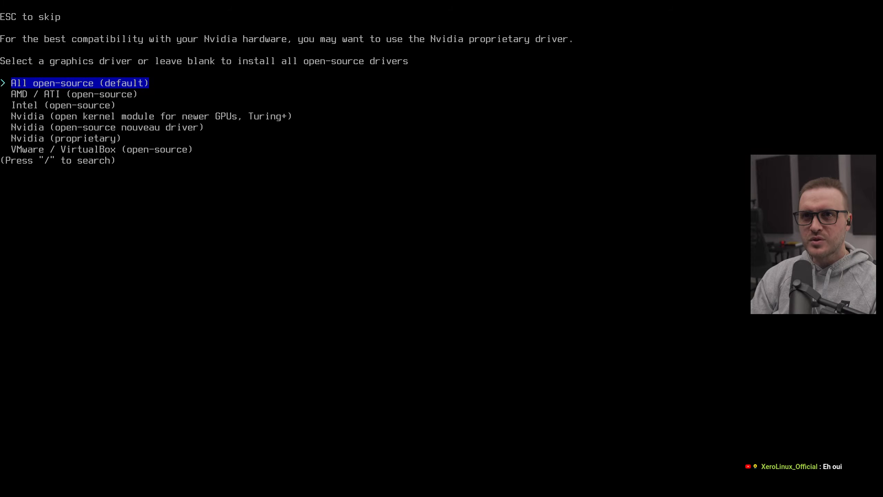
pyautogui.press('Down')
pyautogui.press('Down')
pyautogui.press('Down')
pyautogui.press('Down')
pyautogui.press('Down')
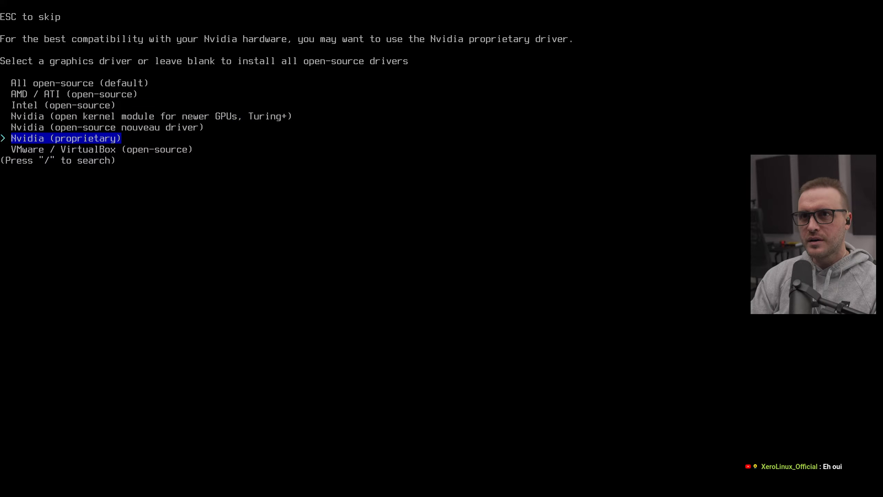
pyautogui.press('Up')
pyautogui.press('Up')
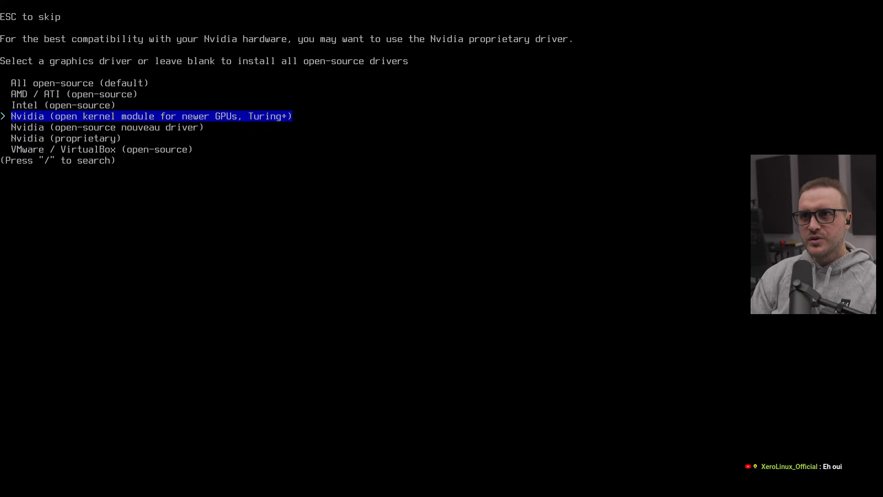
pyautogui.press('Down')
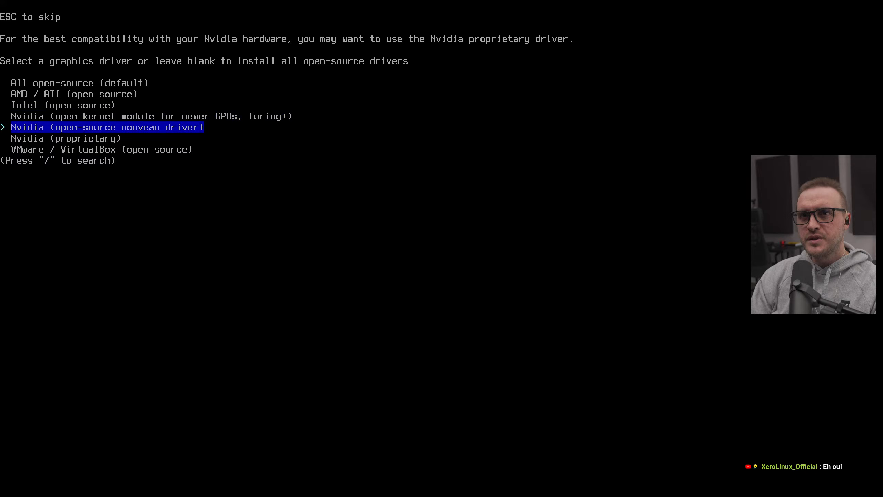
pyautogui.press('Up')
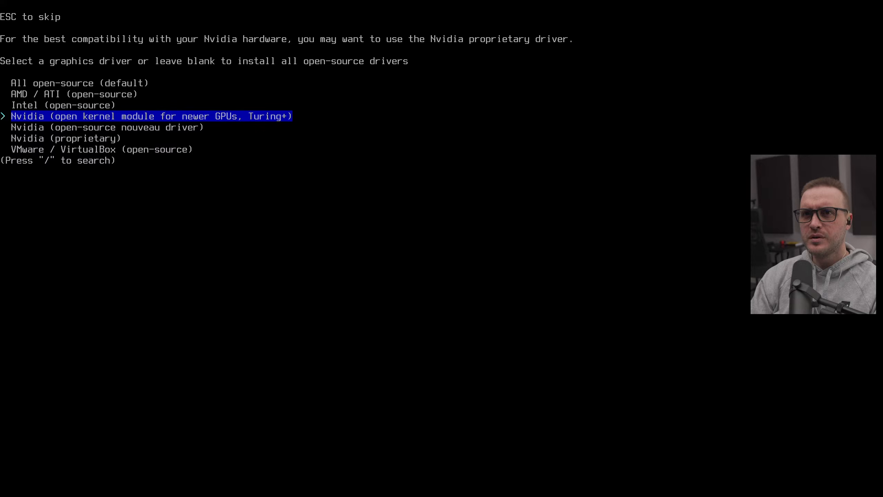
pyautogui.press('Down')
pyautogui.press('Up')
pyautogui.press('Up')
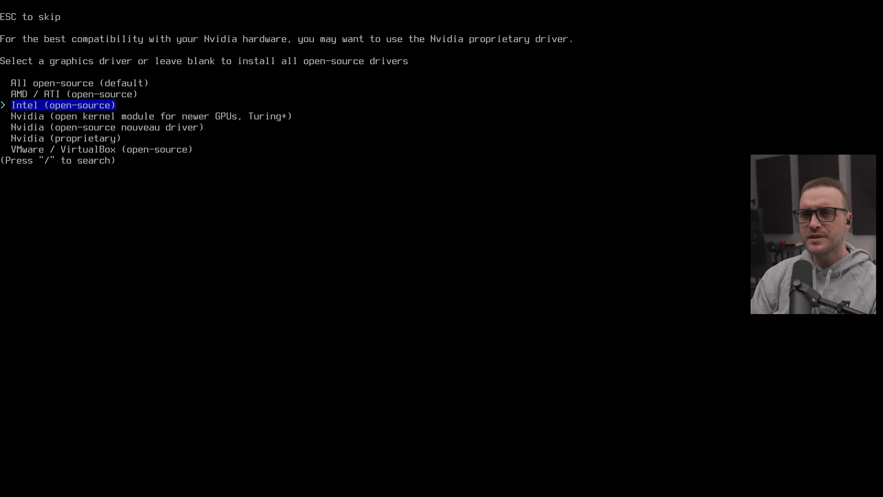
pyautogui.press('Down')
pyautogui.press('Up')
pyautogui.press('Down')
pyautogui.press('Up')
pyautogui.press('Down')
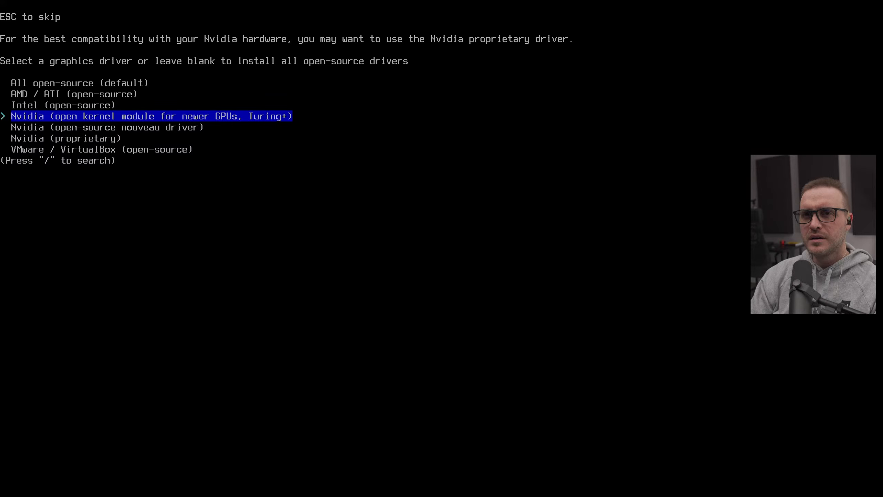
pyautogui.press('Down')
pyautogui.press('Up')
pyautogui.press('Down')
pyautogui.press('Down')
pyautogui.press('Up')
pyautogui.press('Up')
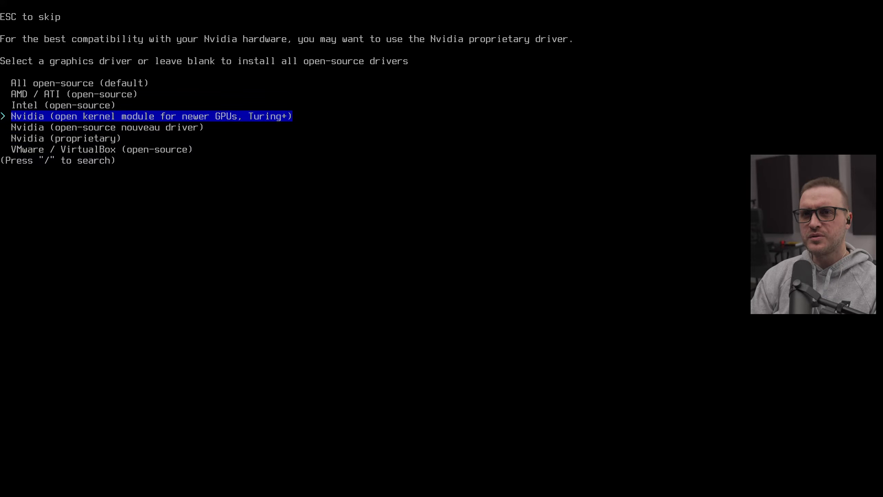
pyautogui.press('Down')
pyautogui.press('Up')
pyautogui.press('Down')
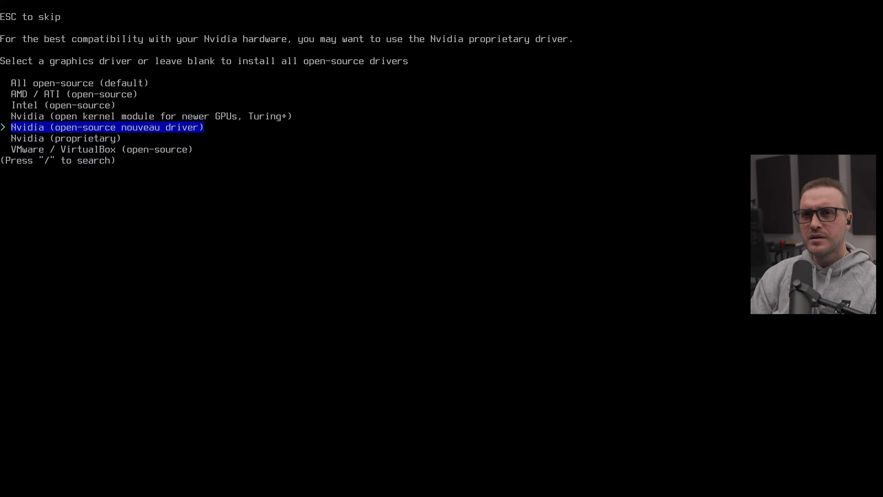
pyautogui.press('Down')
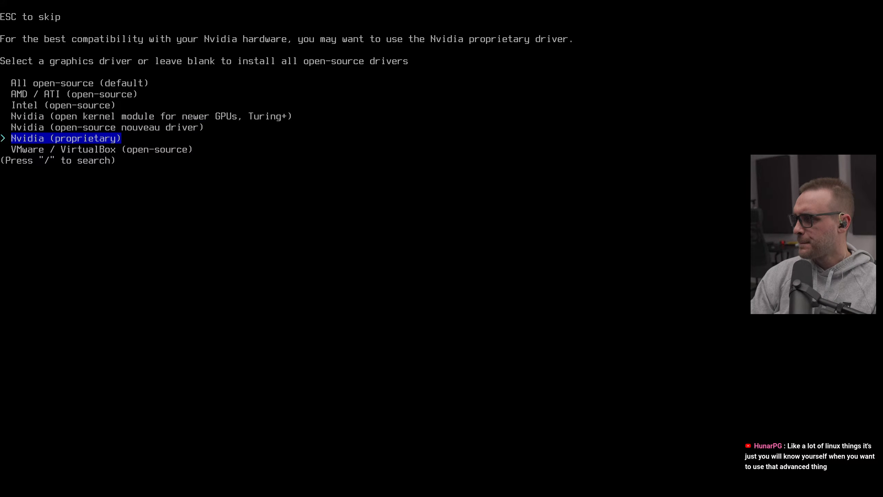
pyautogui.press('Return')
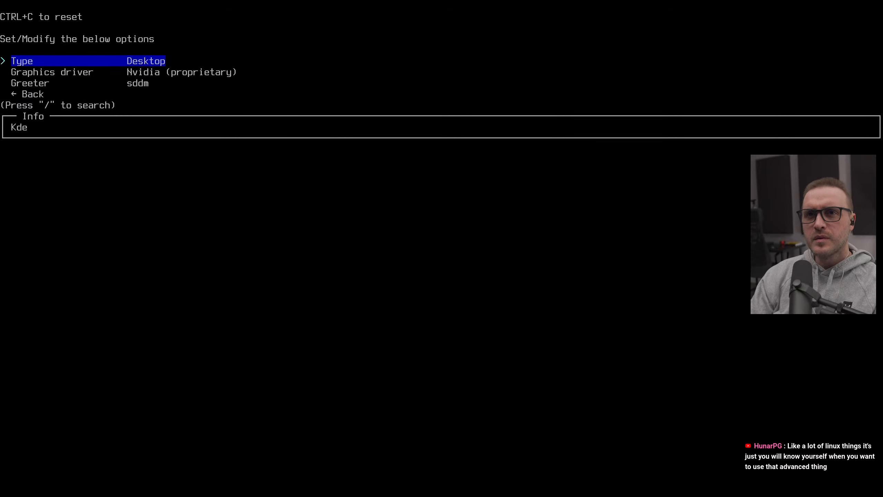
pyautogui.press('Down')
pyautogui.press('Down')
pyautogui.press('Down')
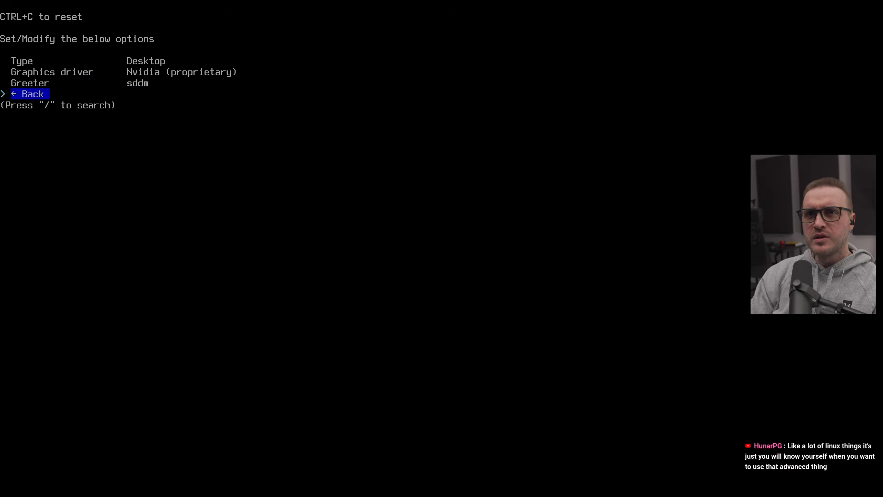
pyautogui.press('Return')
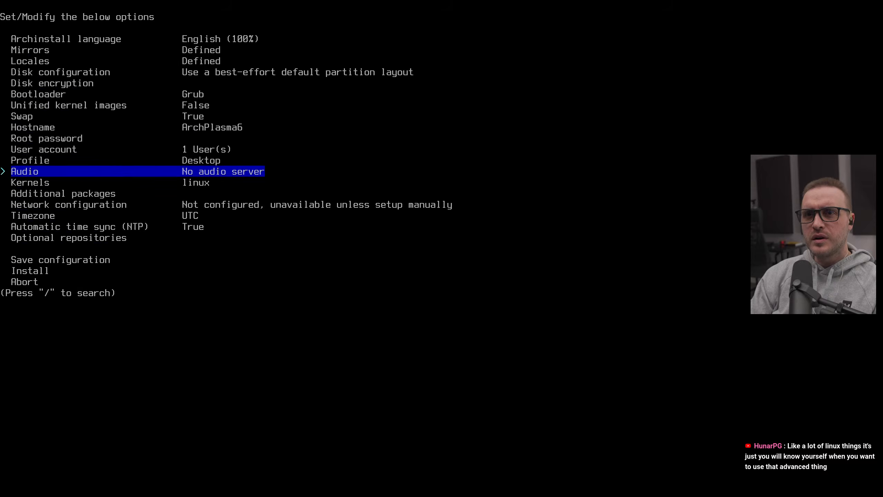
# Step: Set the audio server to Pipewire and keep the default linux kernel
pyautogui.press('Return')
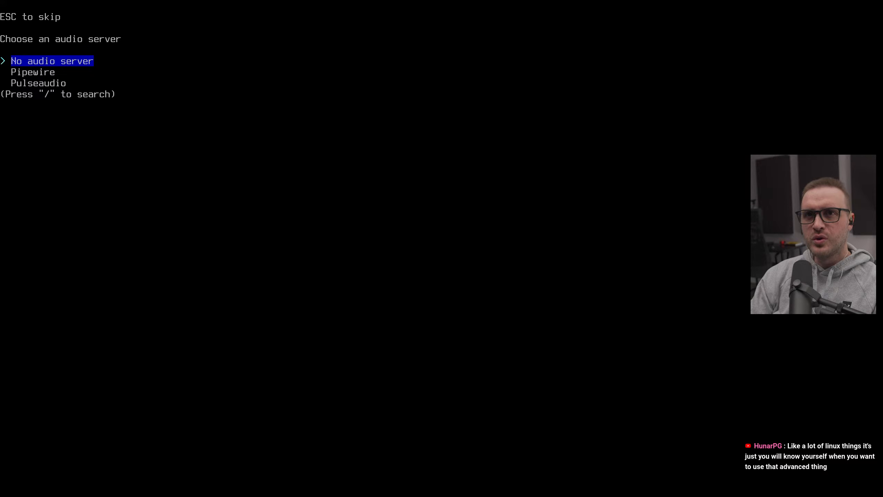
pyautogui.press('Down')
pyautogui.press('Return')
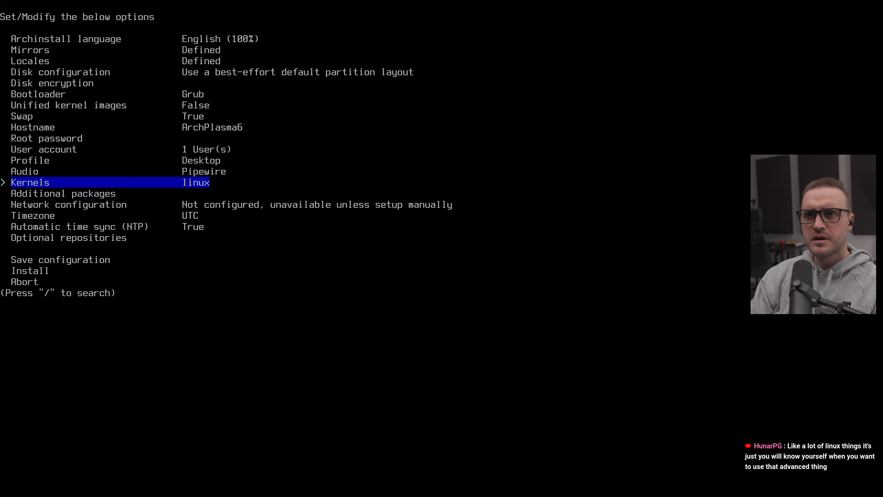
pyautogui.press('Return')
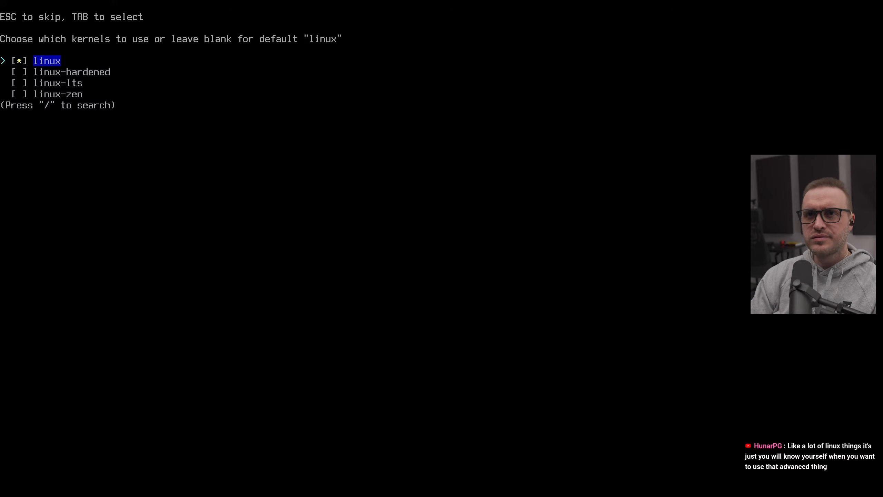
pyautogui.press('Return')
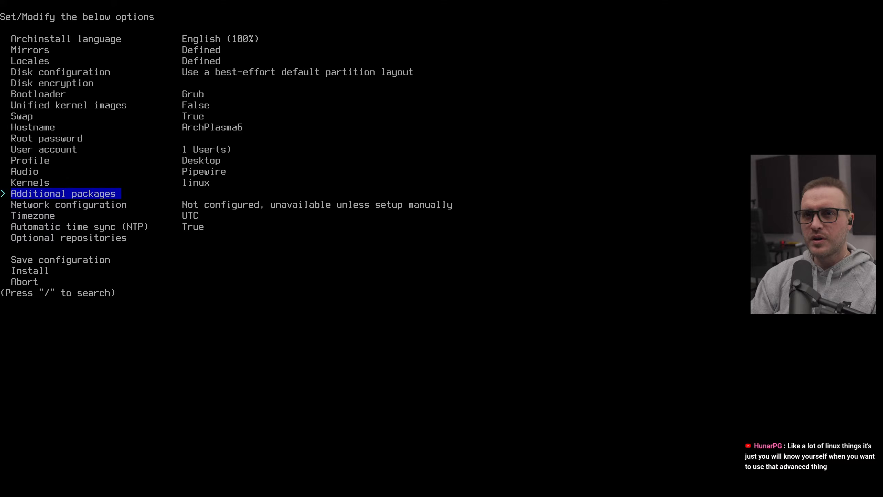
# Step: Add the additional packages fastfetch, nano, nload and git
pyautogui.press('Return')
pyautogui.write('fastr')
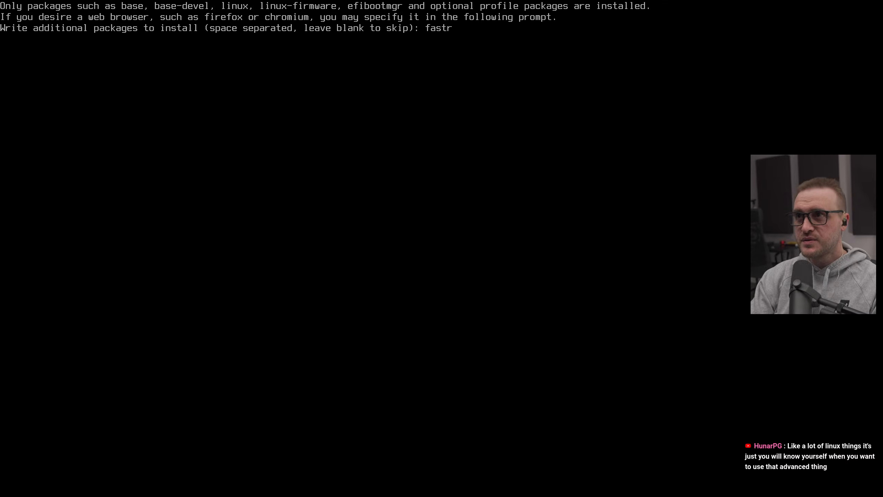
pyautogui.press('BackSpace')
pyautogui.write('fetch')
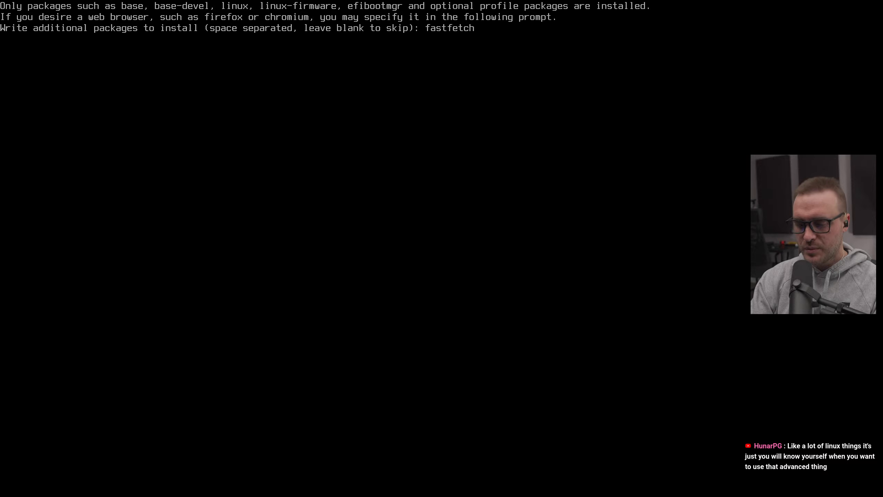
pyautogui.write(' nano')
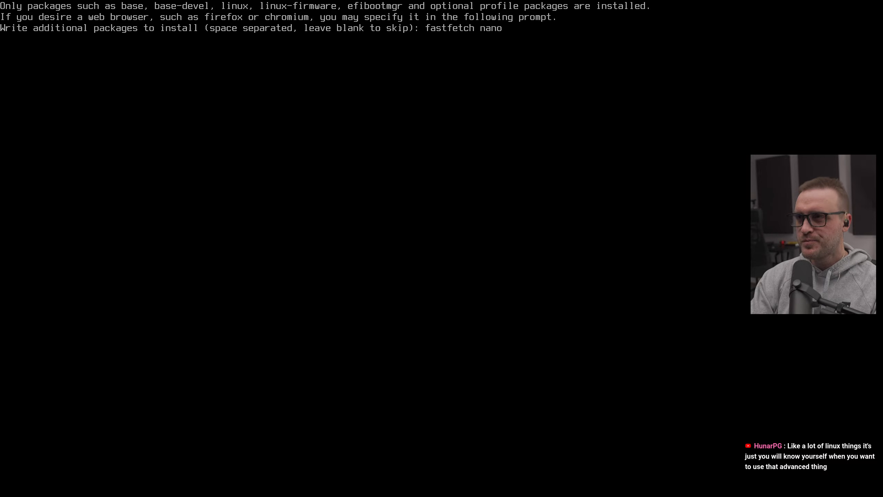
pyautogui.write(' nload')
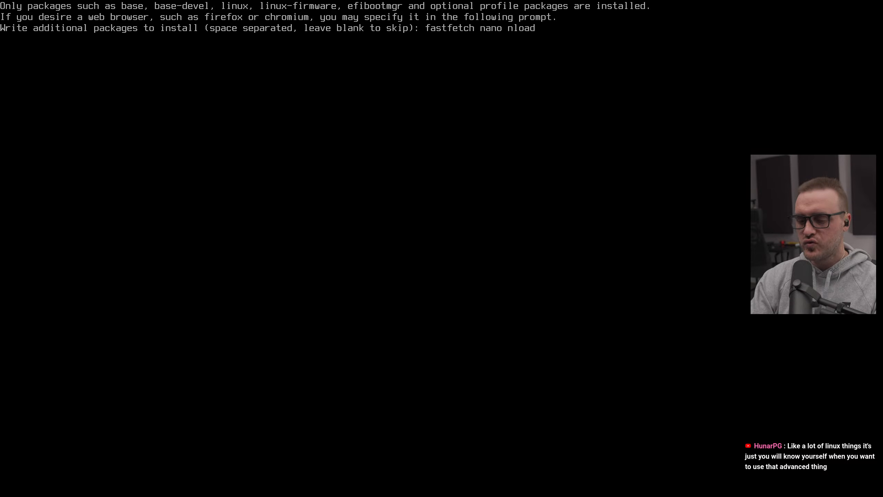
pyautogui.write(' git')
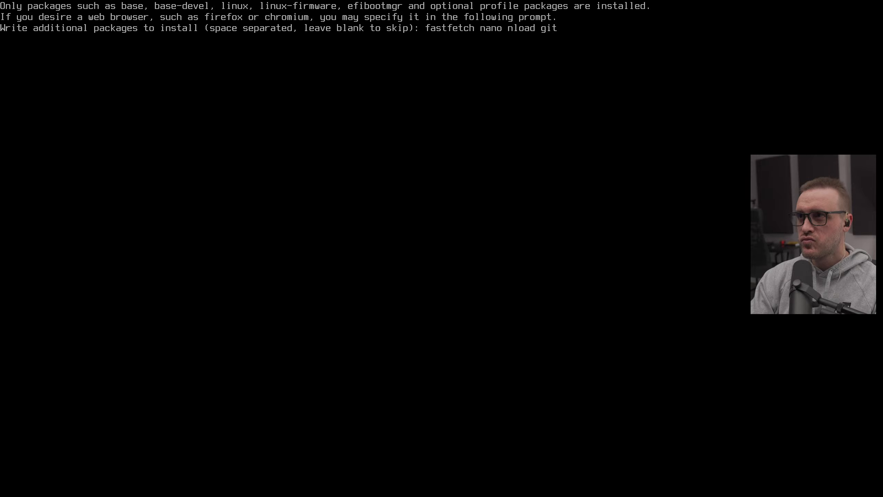
pyautogui.press('Return')
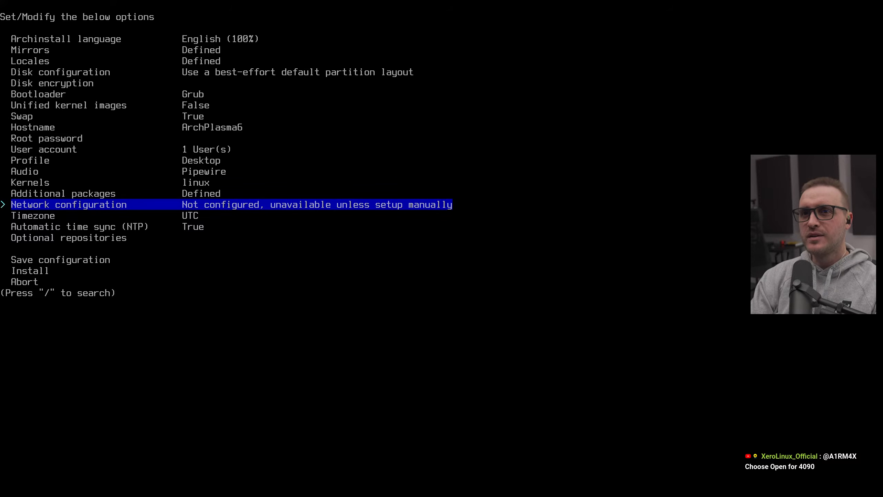
# Step: Reopen the additional packages and append firefox to the list
pyautogui.press('Up')
pyautogui.press('Return')
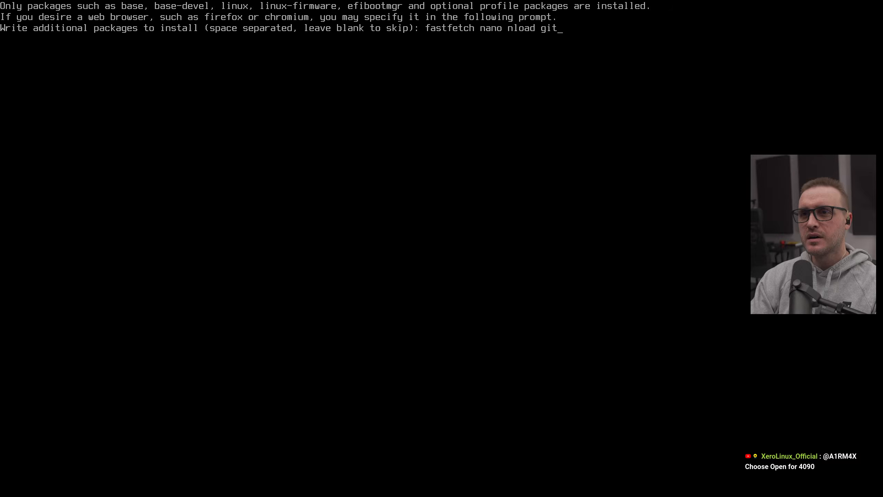
pyautogui.write('firefox')
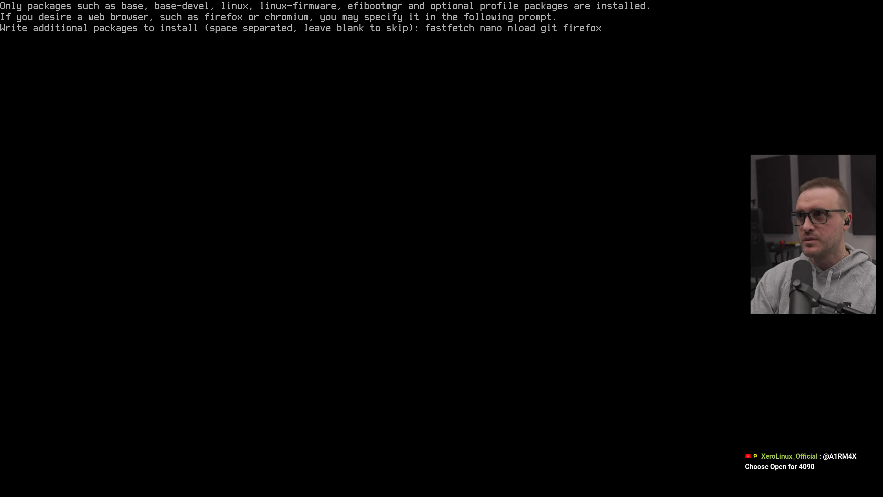
pyautogui.press('Return')
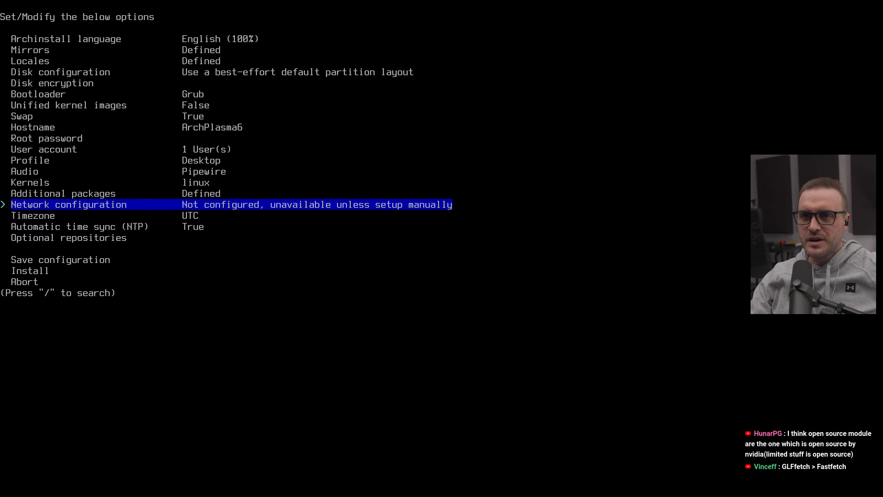
# Step: Set the network configuration to copy the ISO network configuration to the installation
pyautogui.press('Return')
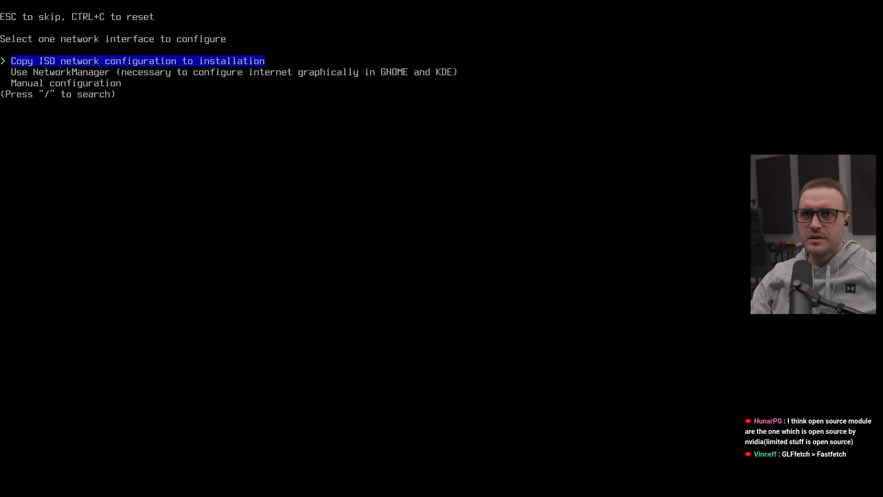
pyautogui.press('Return')
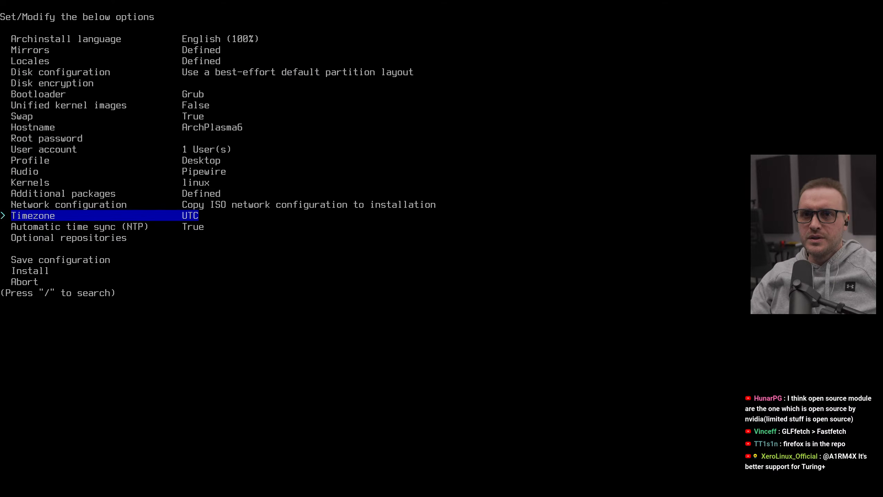
pyautogui.press('Up')
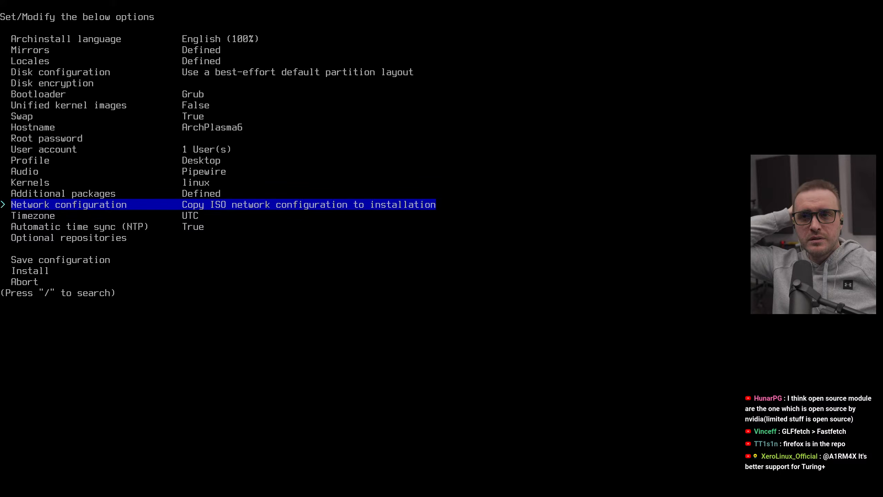
pyautogui.press('Down')
# Step: Set the installation timezone to Canada/Eastern by searching the timezone list
pyautogui.press('Return')
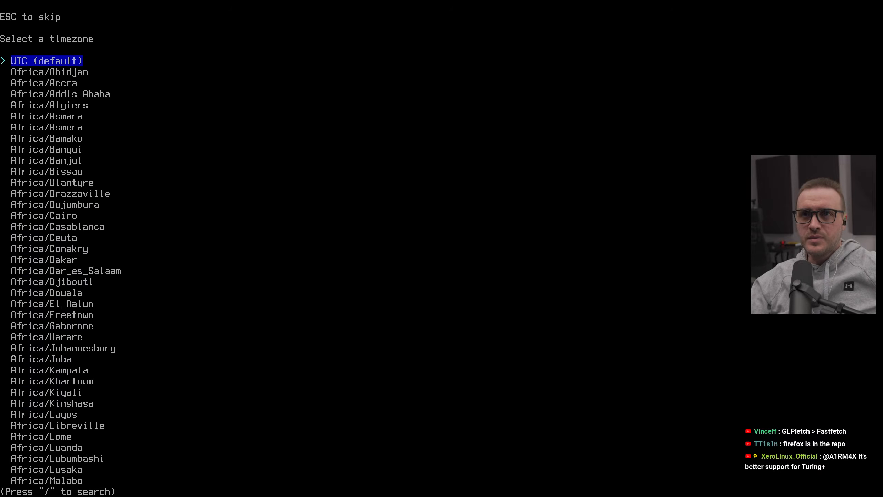
pyautogui.press('/')
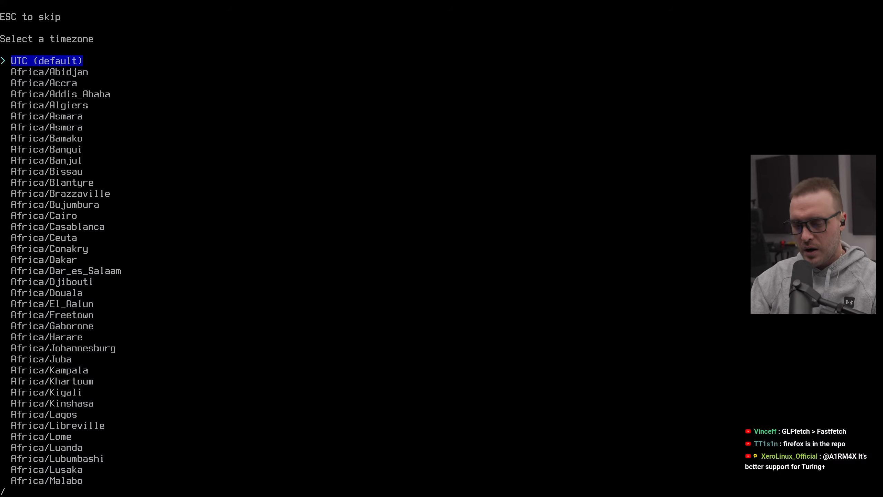
pyautogui.write('amero')
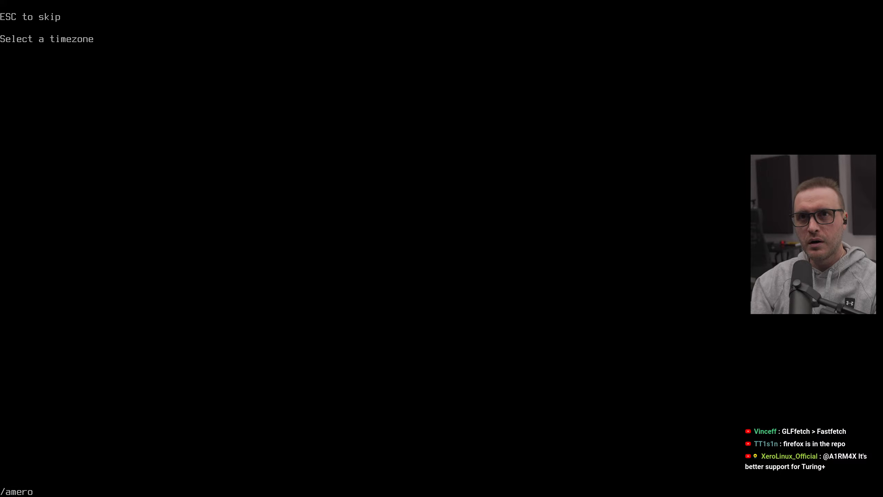
pyautogui.press('BackSpace')
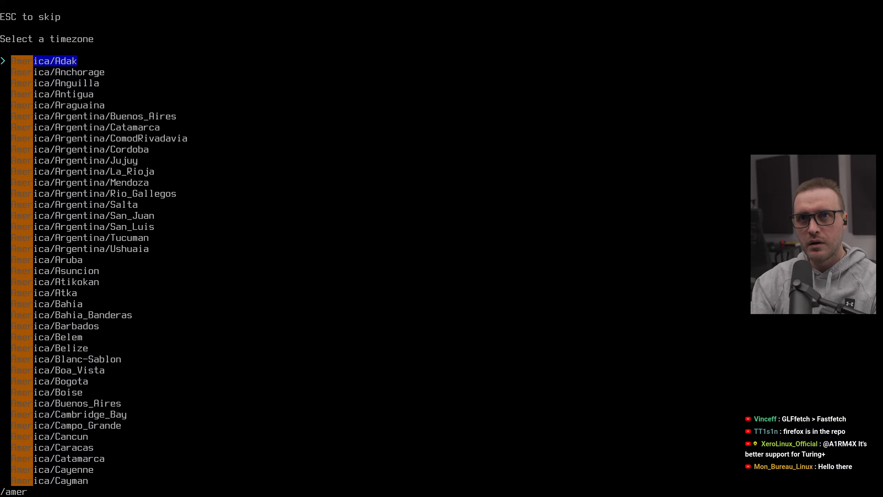
pyautogui.write('ica/')
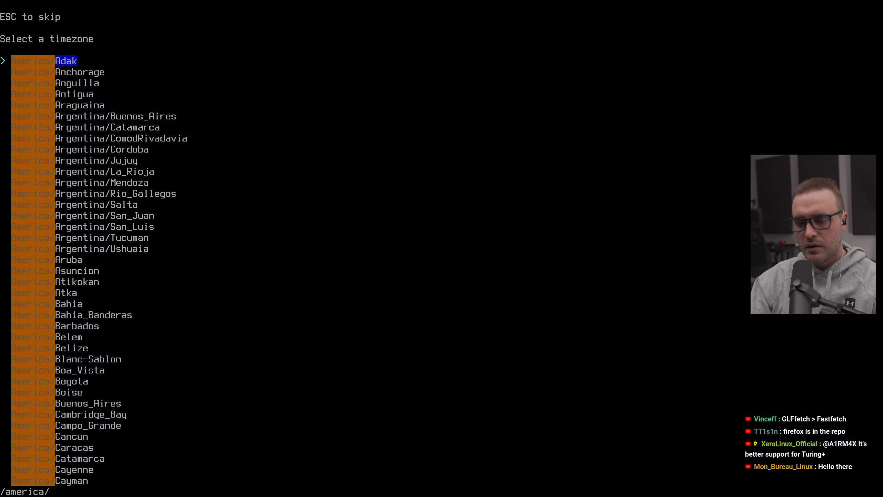
pyautogui.write('e')
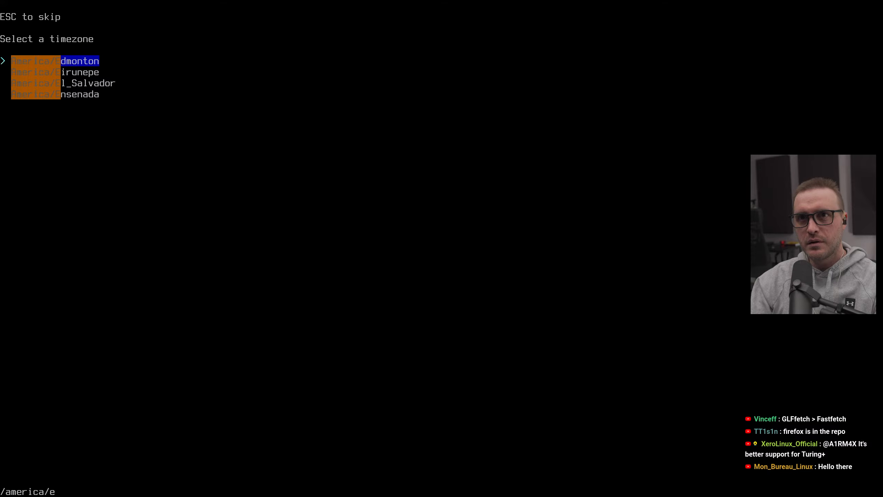
pyautogui.press('BackSpace')
pyautogui.press('BackSpace')
pyautogui.press('BackSpace')
pyautogui.press('BackSpace')
pyautogui.press('BackSpace')
pyautogui.press('BackSpace')
pyautogui.press('BackSpace')
pyautogui.press('BackSpace')
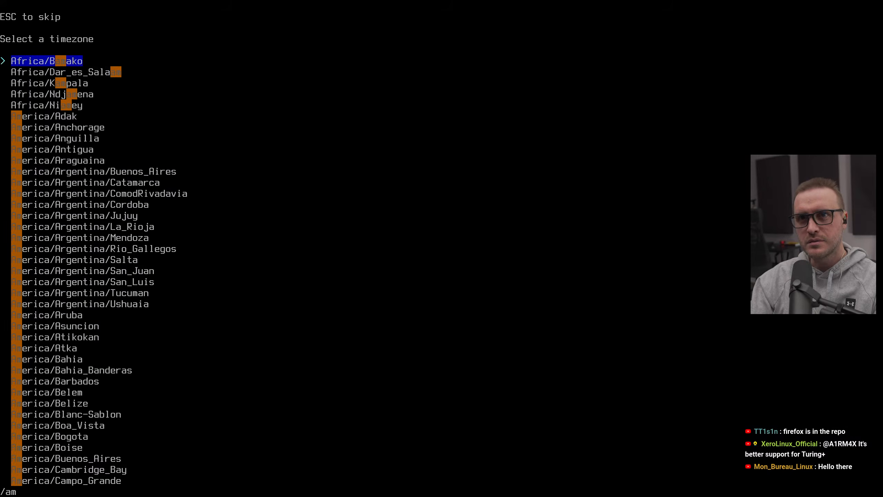
pyautogui.press('BackSpace')
pyautogui.write('eas')
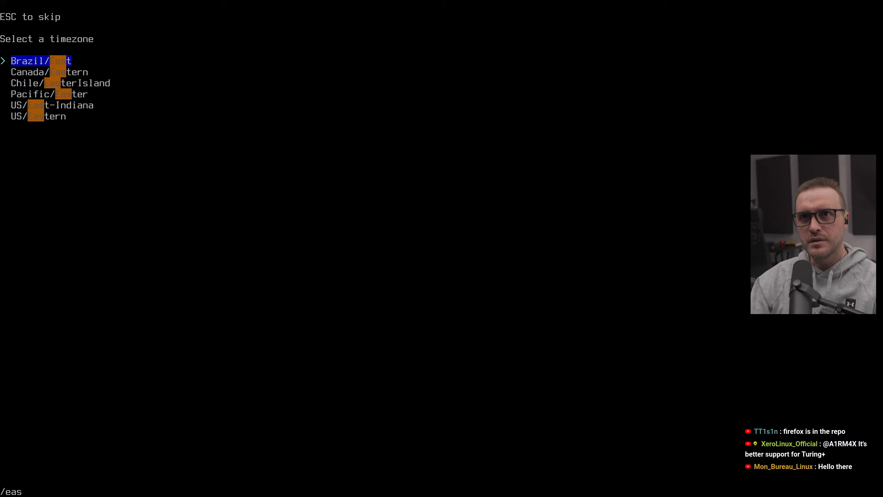
pyautogui.press('Down')
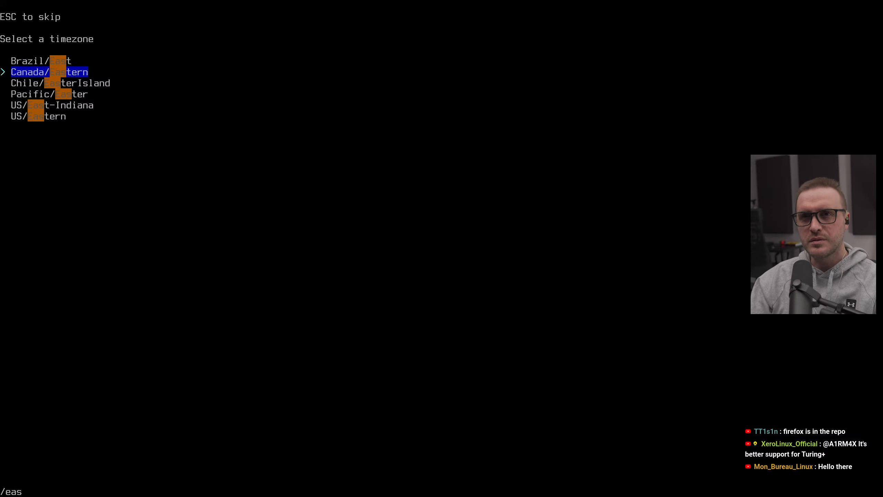
pyautogui.press('Return')
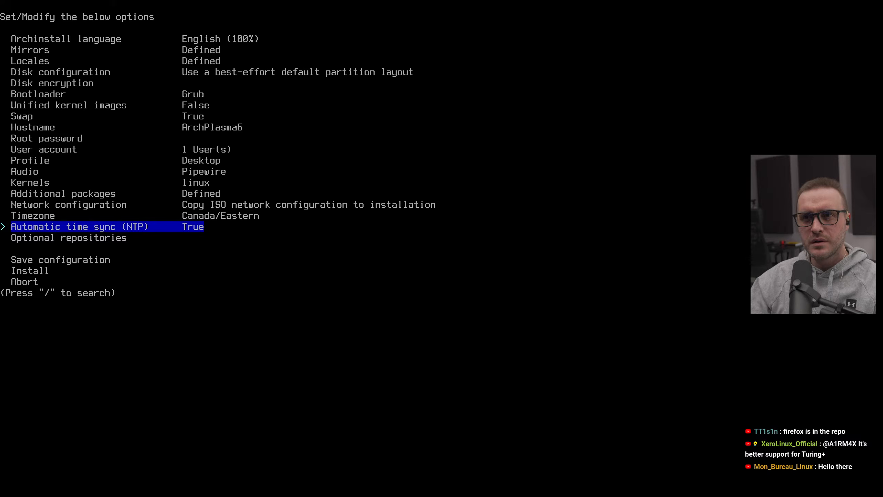
# Step: Enable the multilib and testing optional repositories
pyautogui.press('Down')
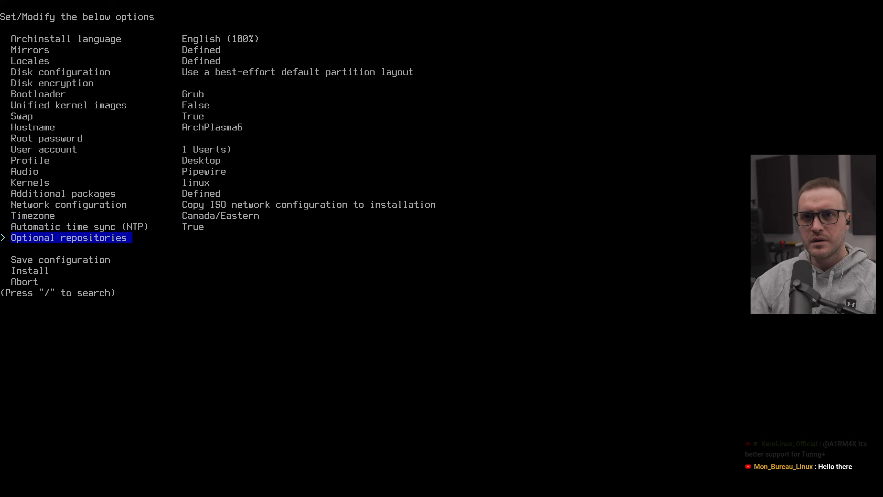
pyautogui.press('Return')
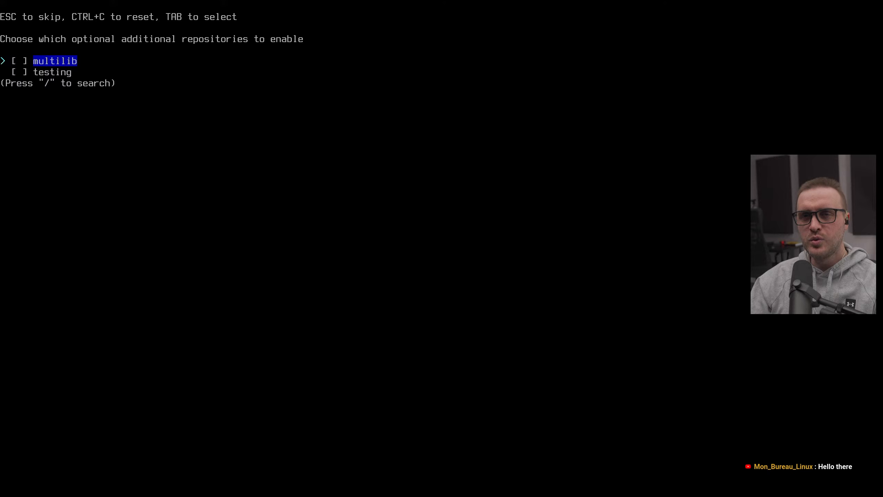
pyautogui.press('Tab')
pyautogui.press('Down')
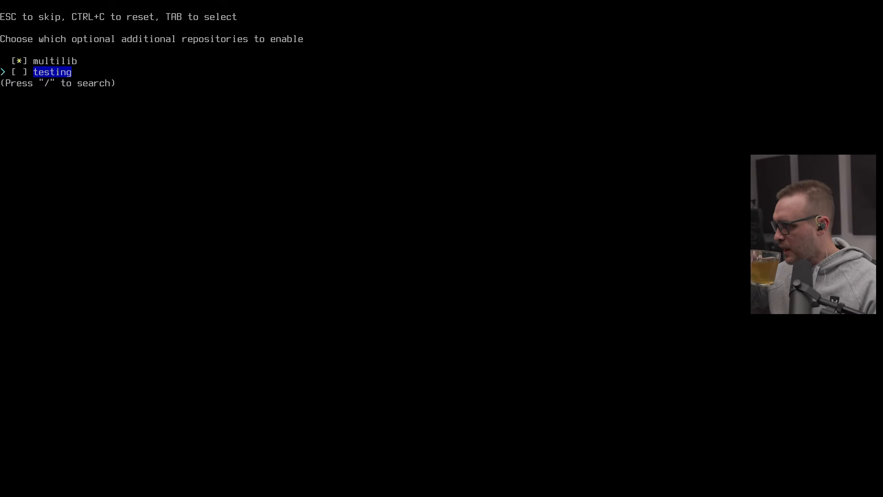
pyautogui.press('Tab')
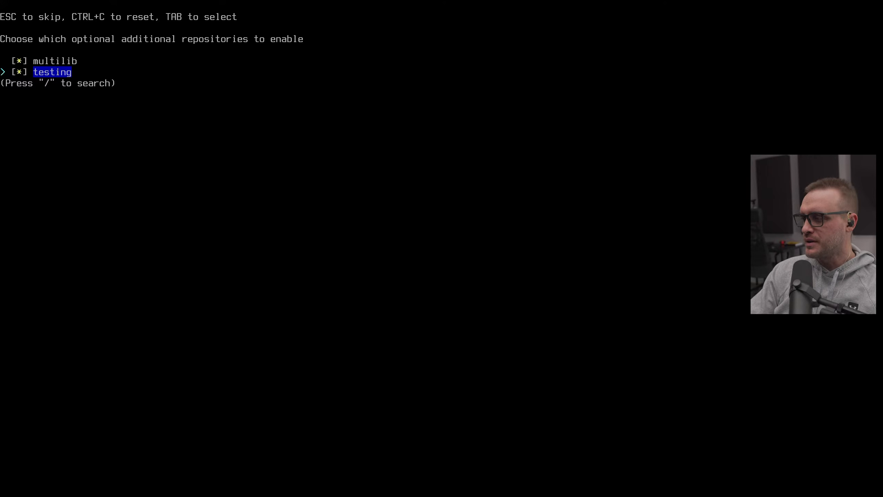
pyautogui.press('Return')
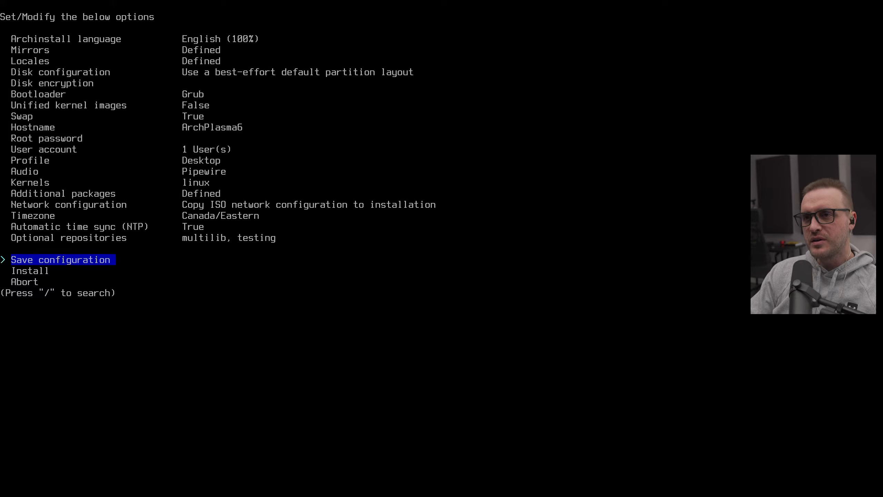
# Step: Reopen the optional repositories list to check which repositories are enabled
pyautogui.press('Up')
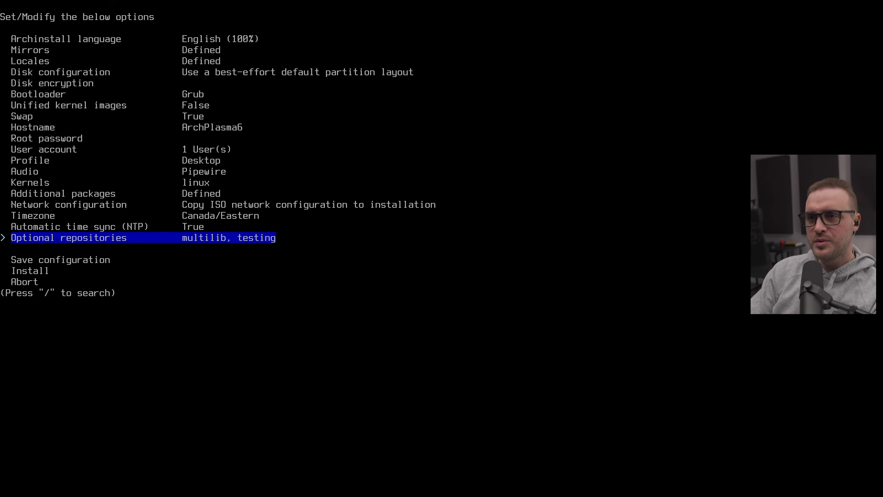
pyautogui.press('Return')
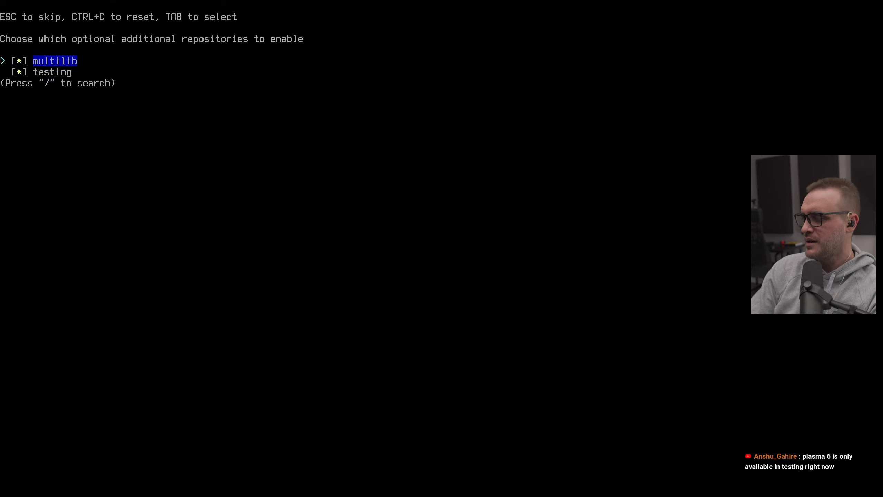
pyautogui.press('Return')
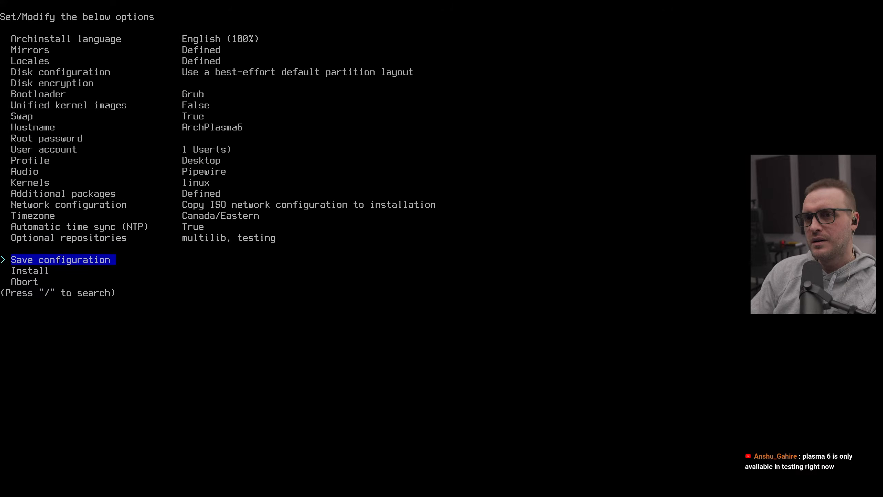
# Step: Start the installation and continue past the displayed configuration summary
pyautogui.press('Down')
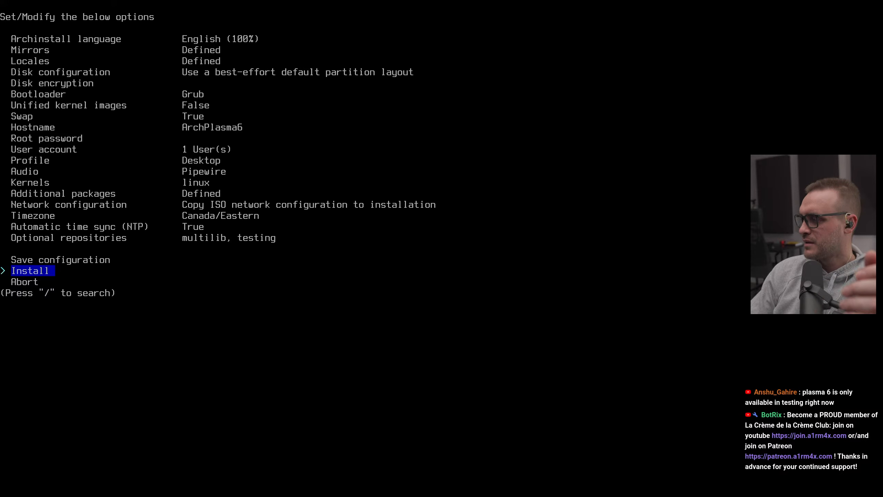
pyautogui.press('Return')
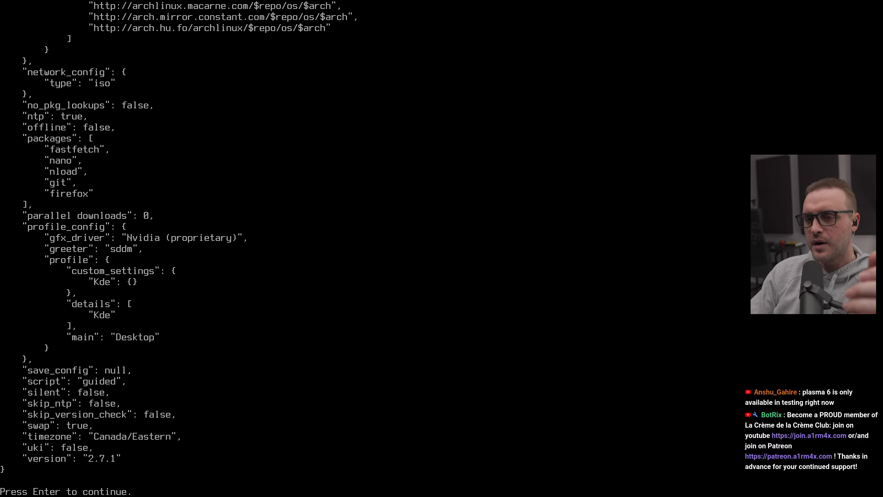
pyautogui.press('Return')
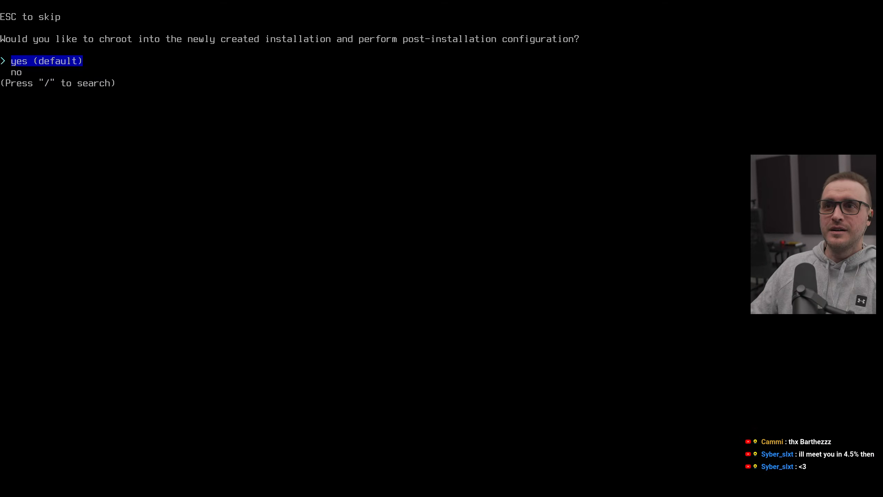
# Step: Decline chrooting into the new installation for post-installation configuration
pyautogui.press('Down')
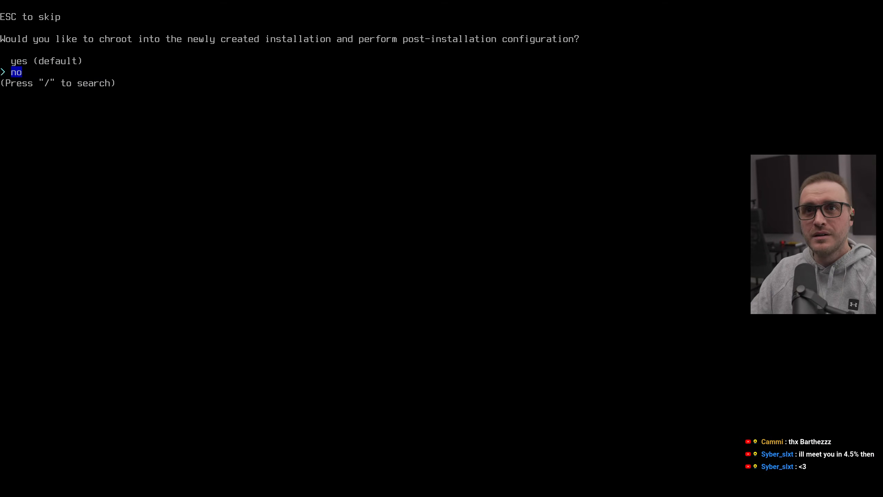
pyautogui.press('Up')
pyautogui.press('Down')
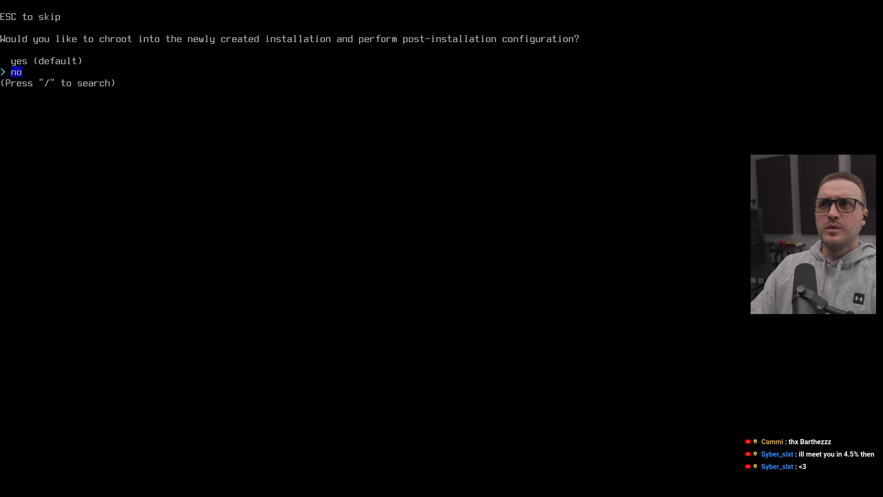
pyautogui.press('Return')
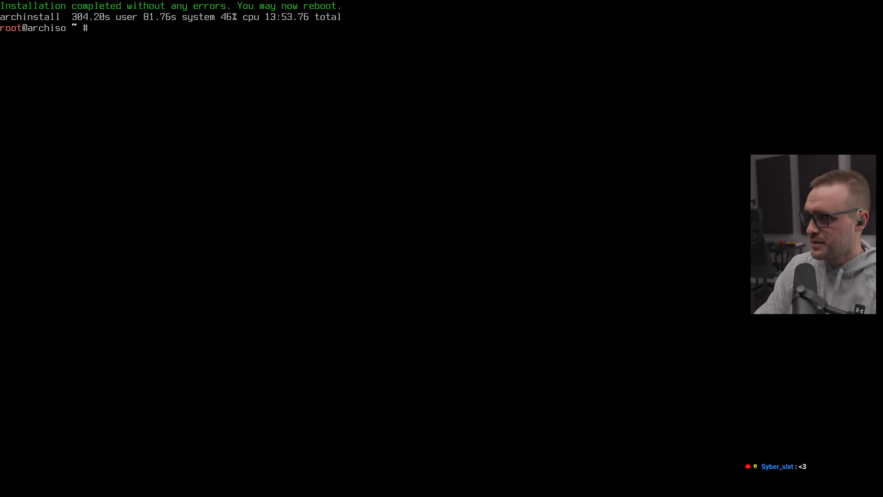
# Step: Reboot the machine immediately with the command shutdown -r 0
pyautogui.write('shutdown -')
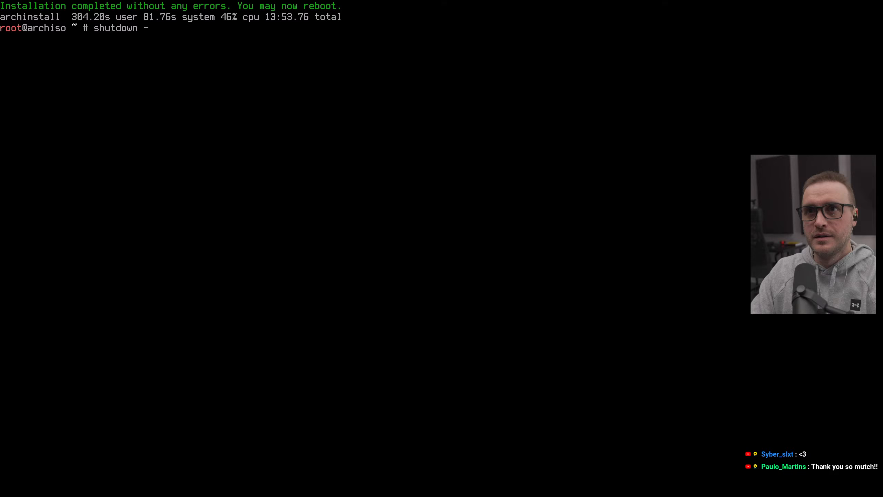
pyautogui.write('r 0')
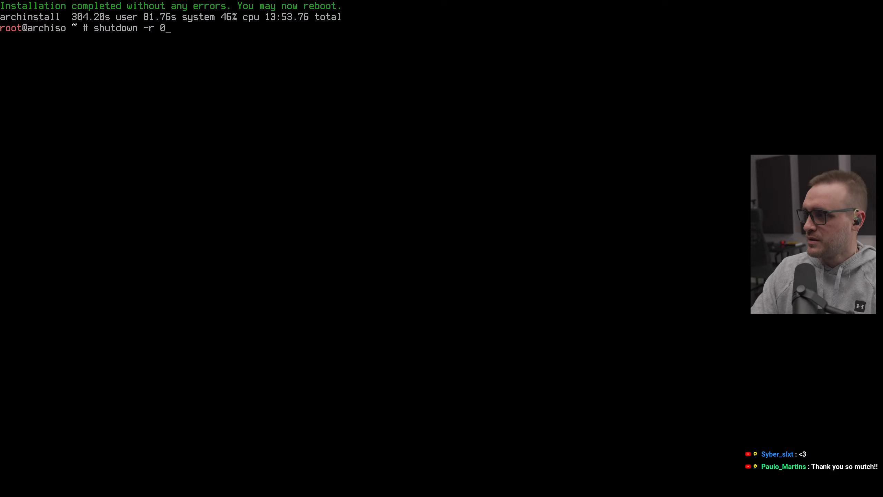
pyautogui.press('Return')
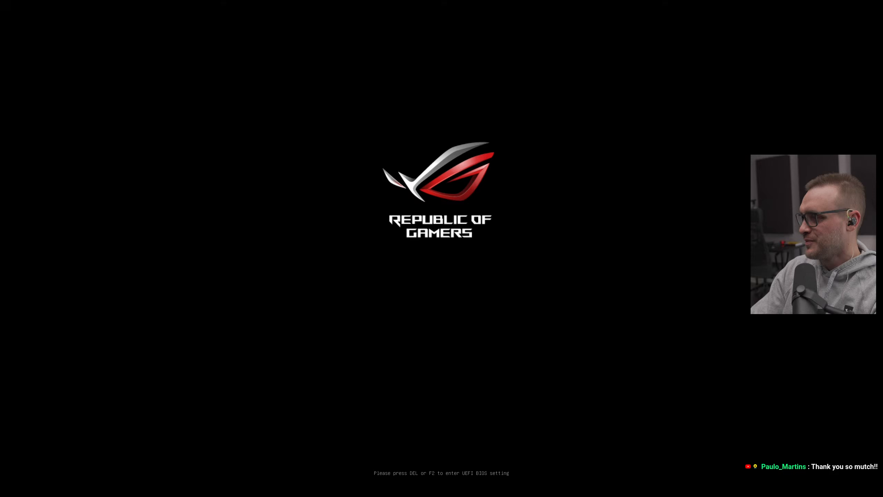
# Step: Open the boot device menu, boot from the Samsung SSD 980 PRO 1TB, and start the Arch Linux entry
pyautogui.press('F8')
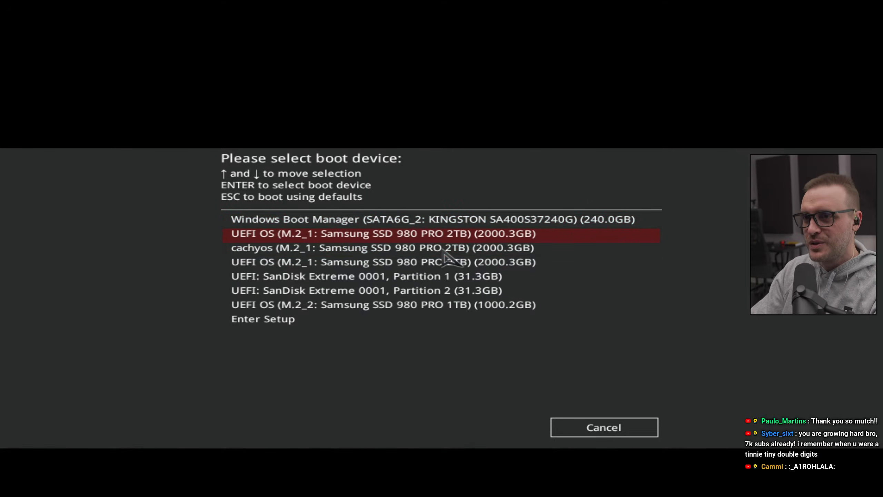
pyautogui.press('Up')
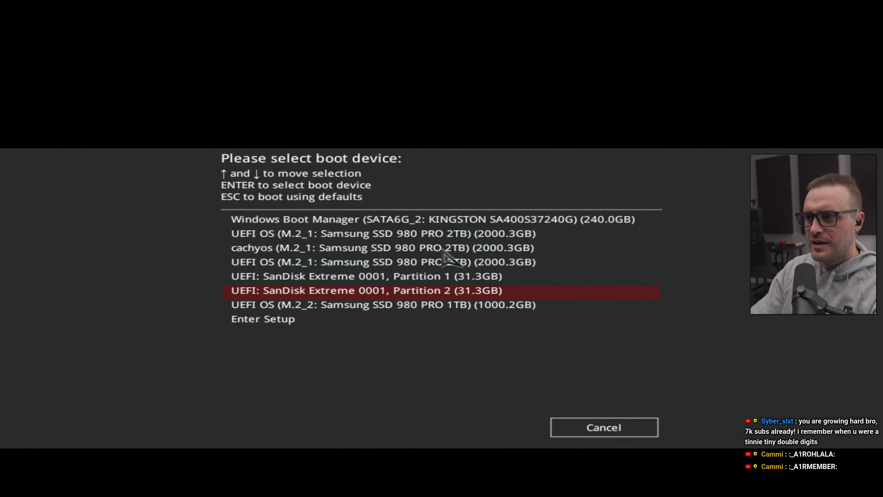
pyautogui.press('Return')
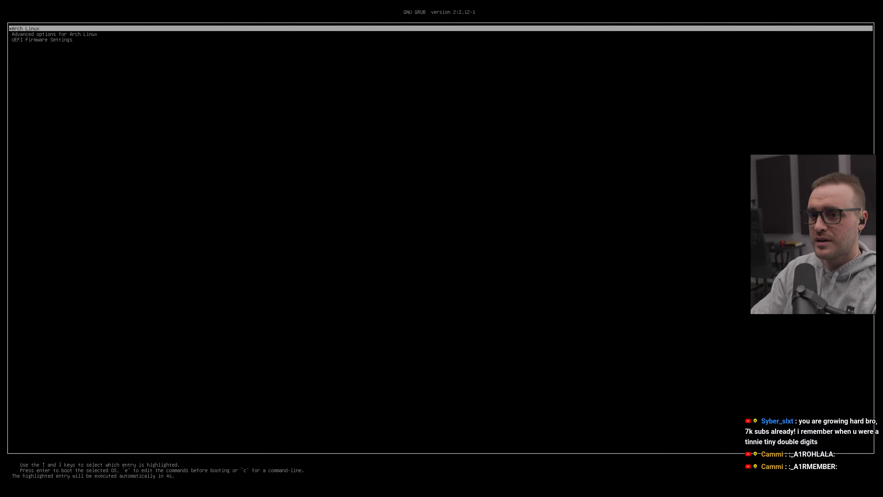
pyautogui.press('Return')
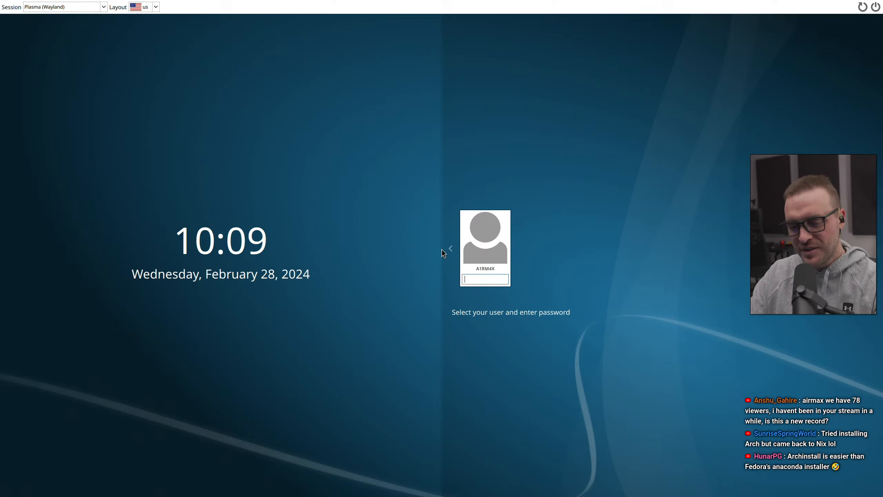
# Step: Enter the user account password and log in to the Plasma (Wayland) session
pyautogui.write('●●●●●●')
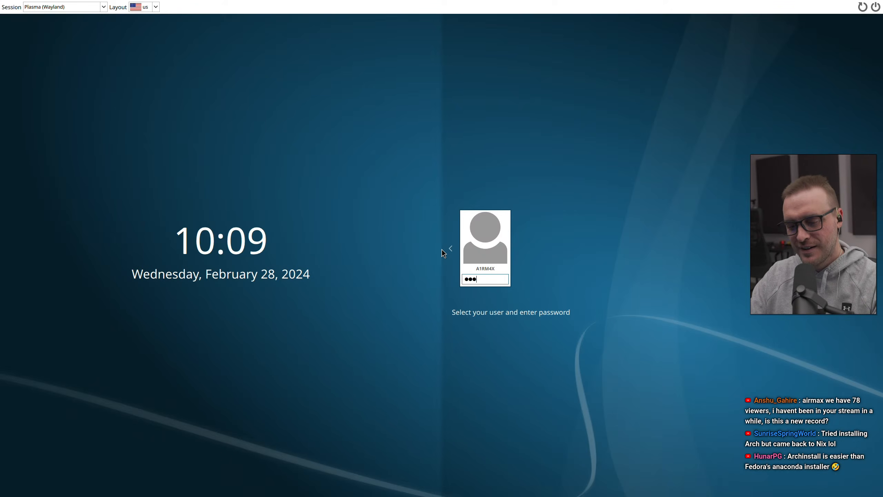
pyautogui.write('●●●')
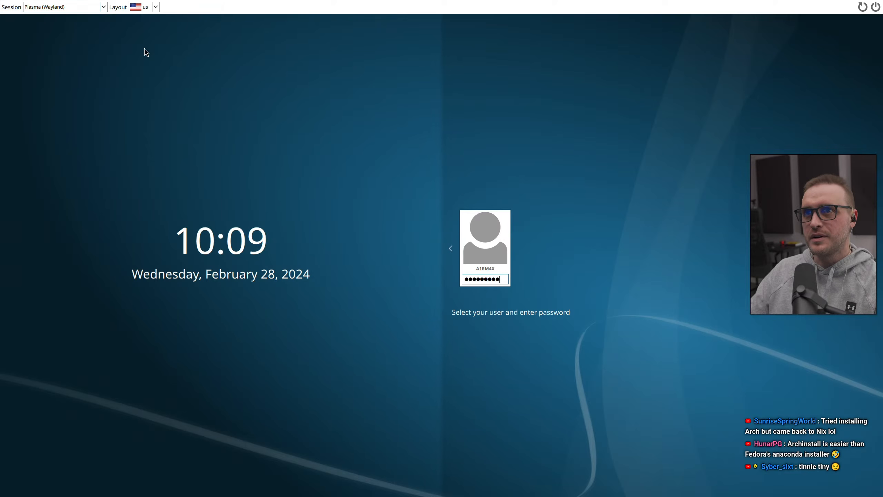
pyautogui.click(56, 8)
pyautogui.click(59, 18)
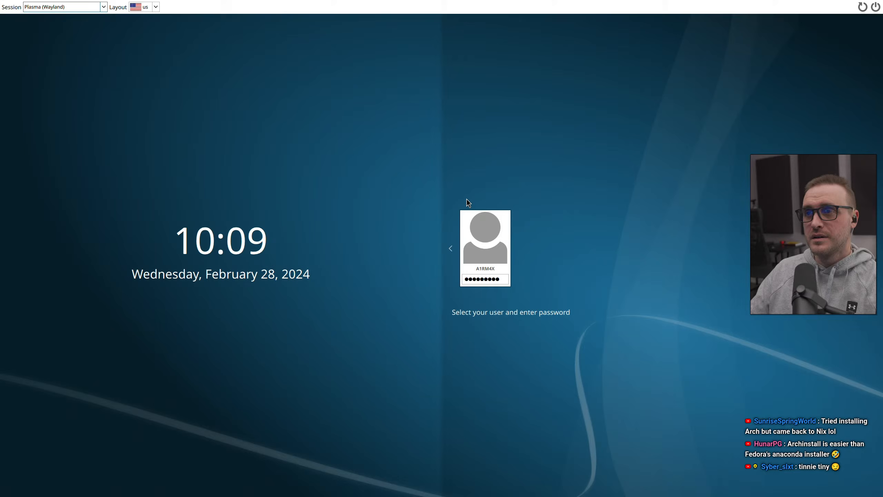
pyautogui.click(493, 279)
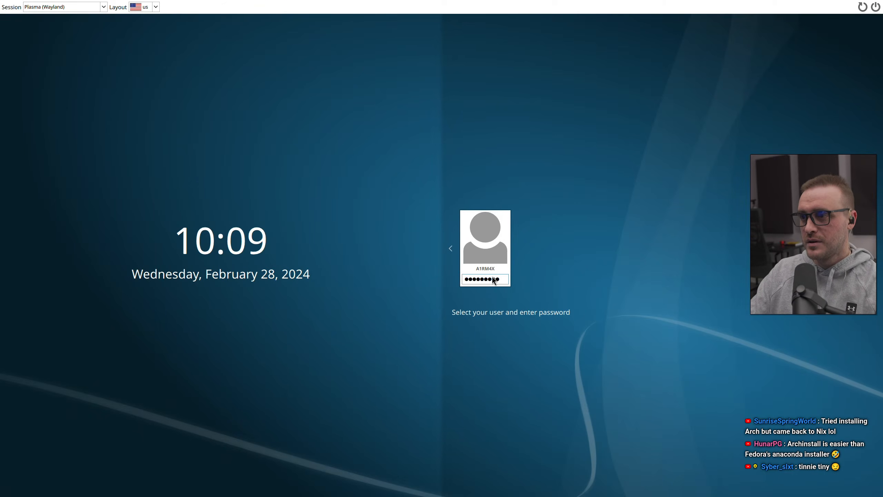
pyautogui.press('Return')
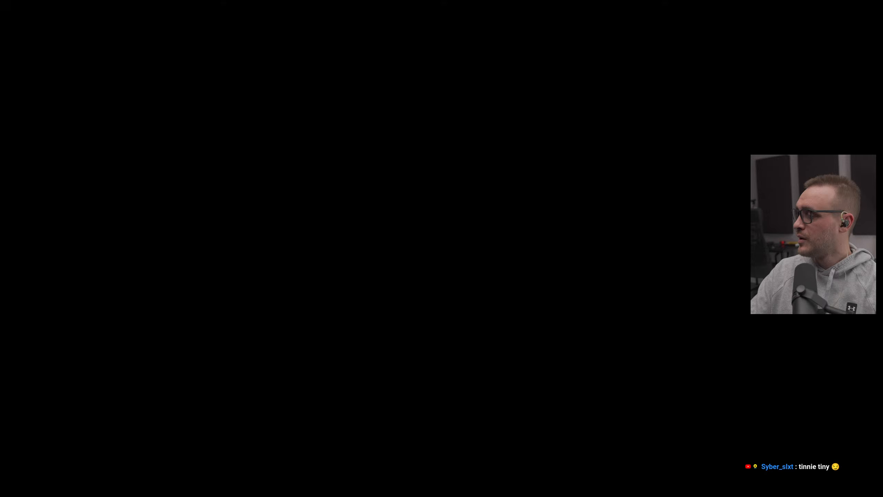